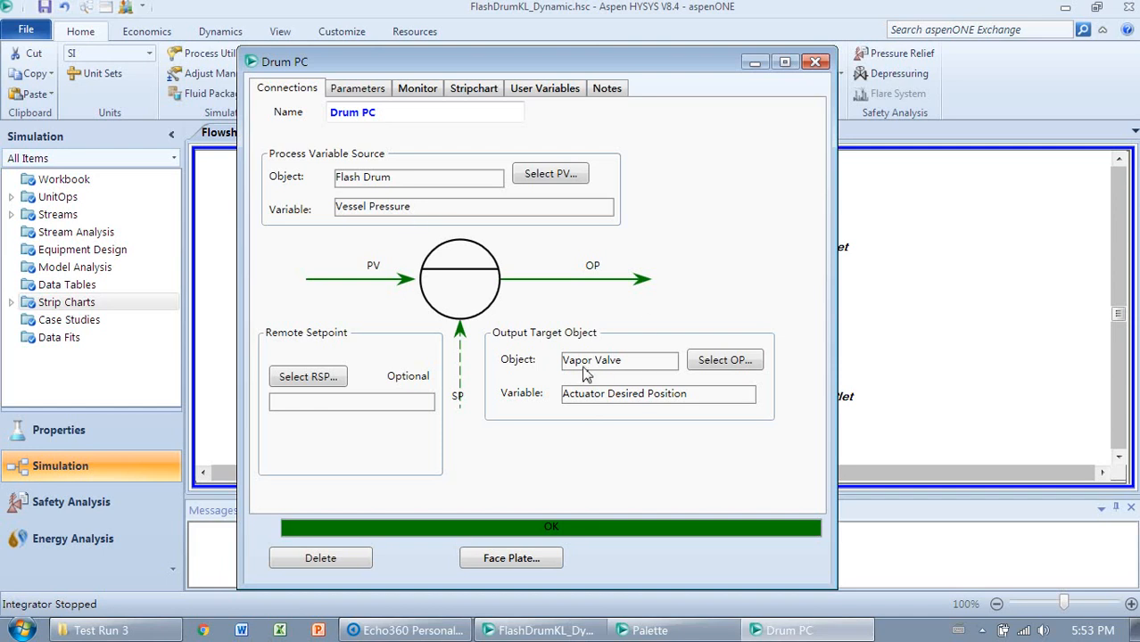
- Review the Drum PC controller's configuration parameters and connections, and close its window
click(367, 91)
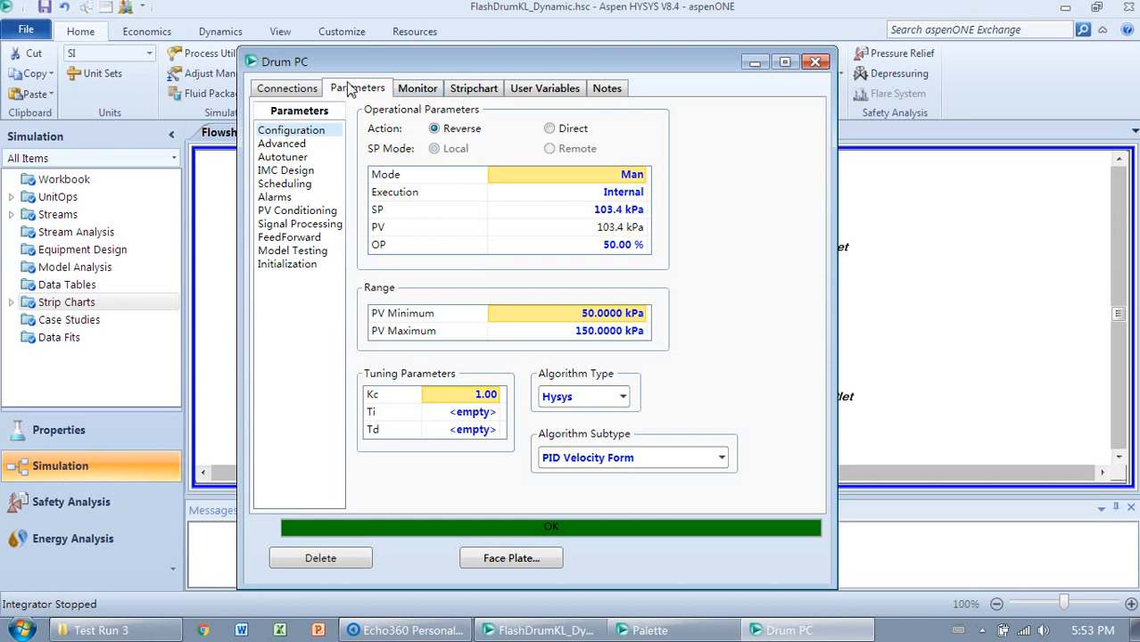
click(296, 96)
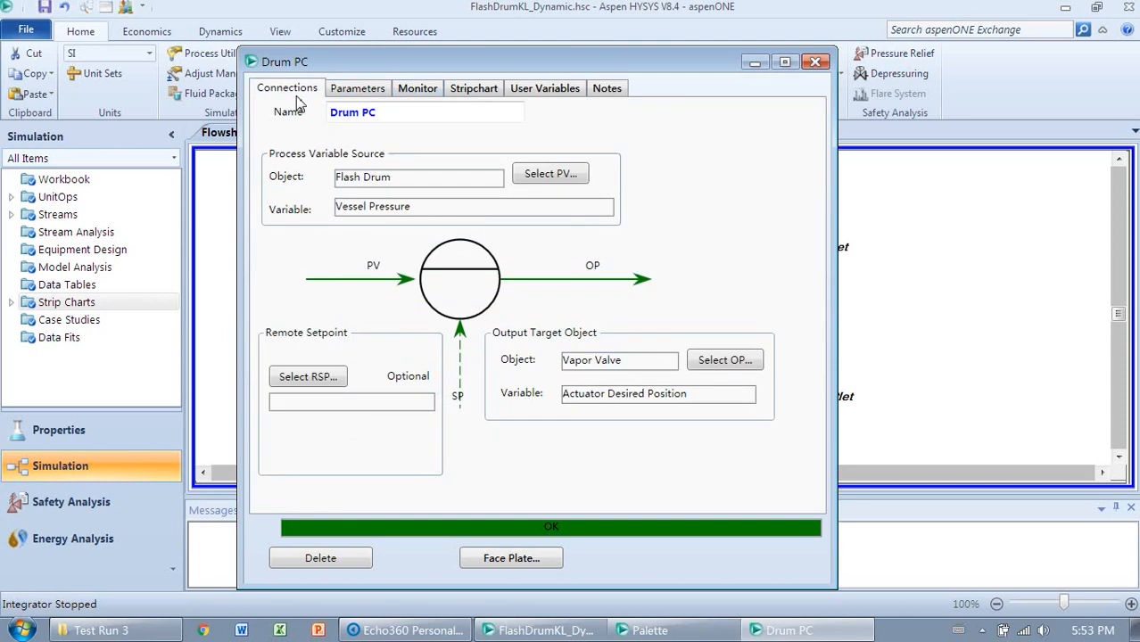
click(815, 63)
- Examine the Drum LC controller's process variable source, output target and configuration parameters, and close its window
double_click(766, 332)
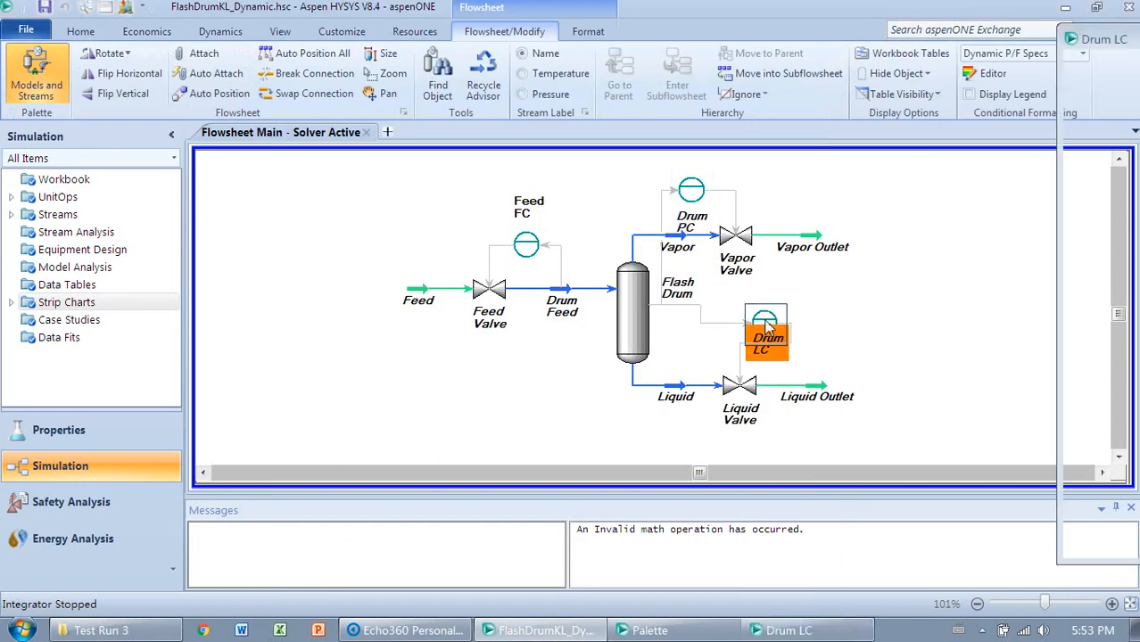
drag(1139, 39, 571, 44)
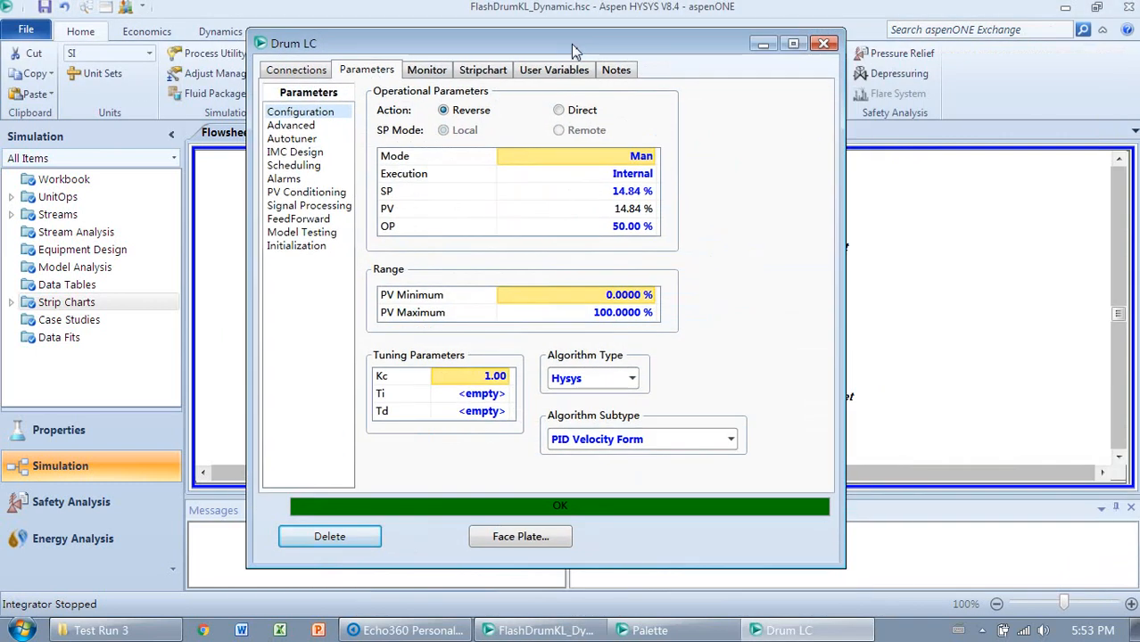
click(299, 74)
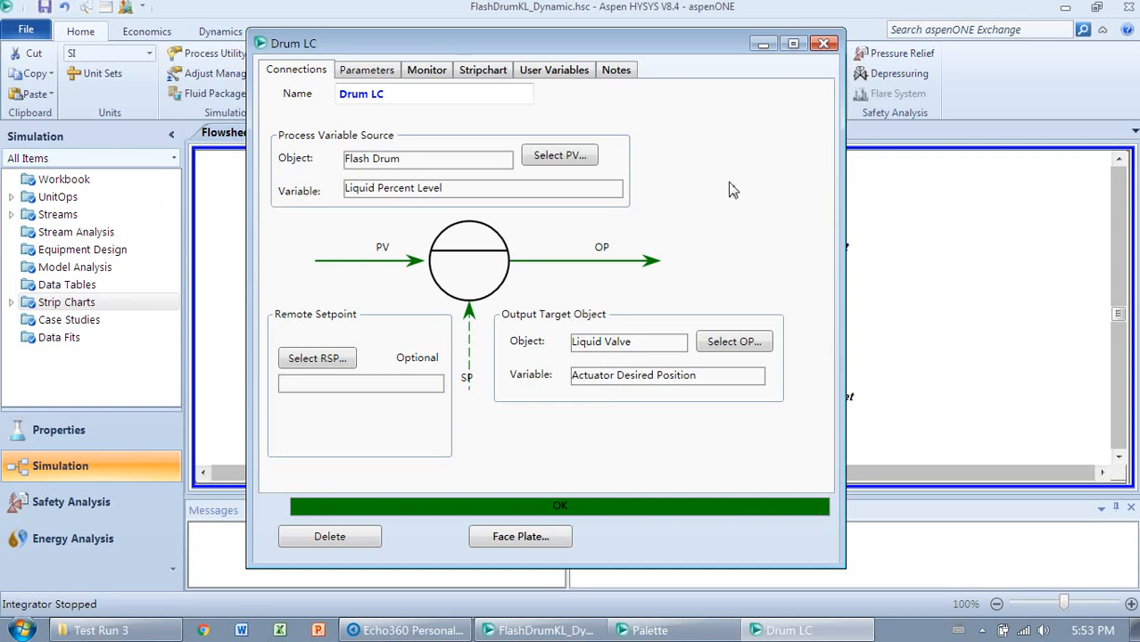
click(823, 43)
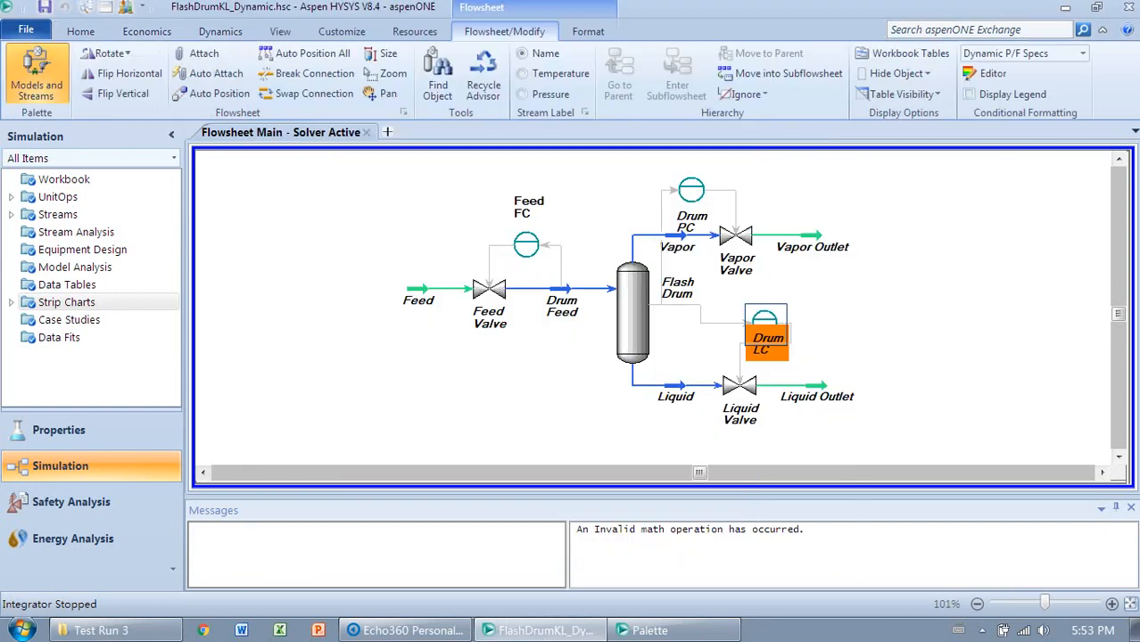
click(974, 343)
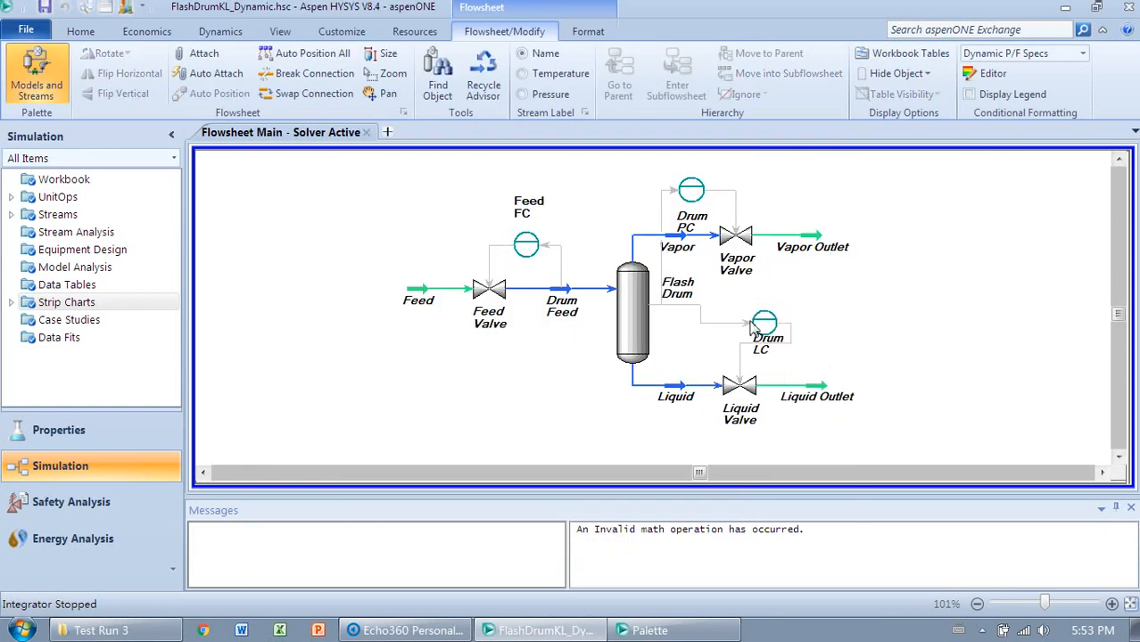
double_click(766, 327)
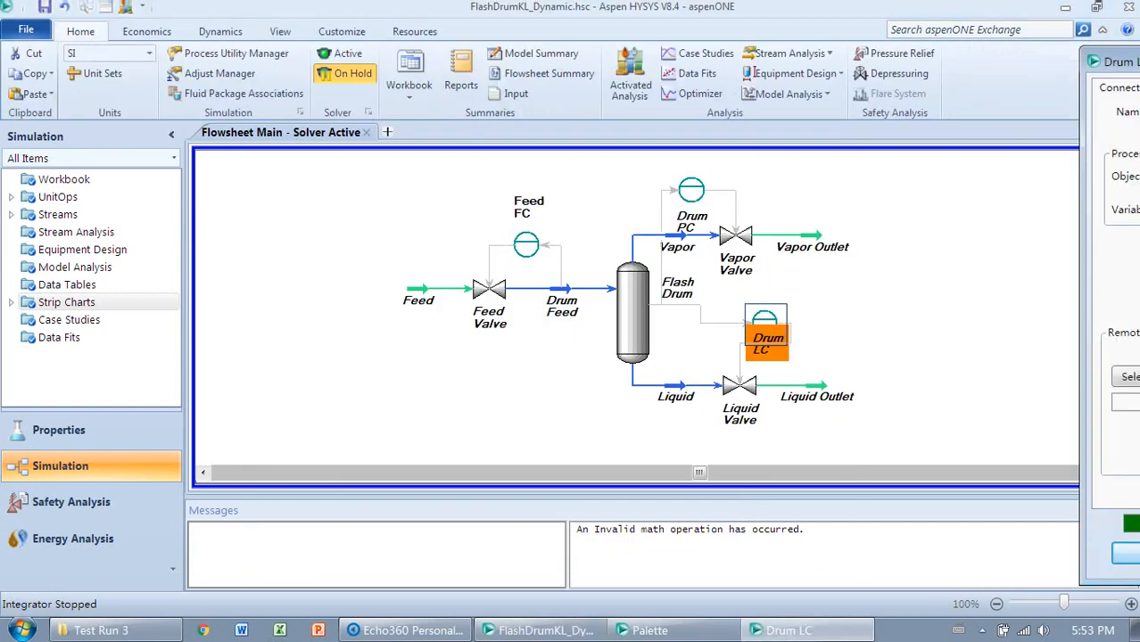
drag(723, 82, 463, 86)
click(433, 111)
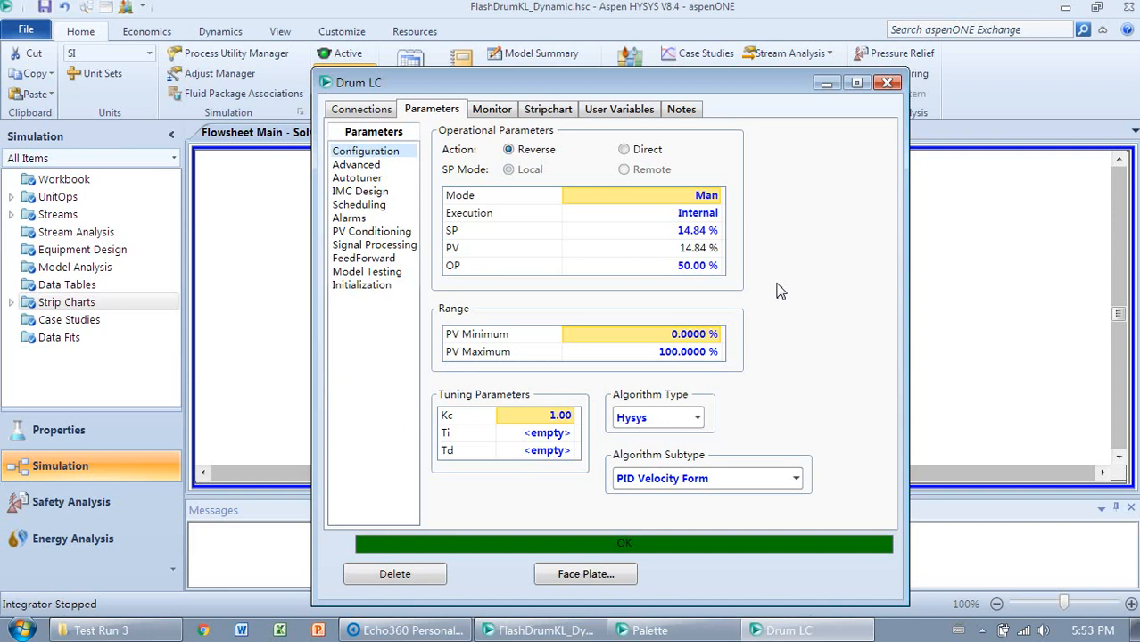
click(887, 83)
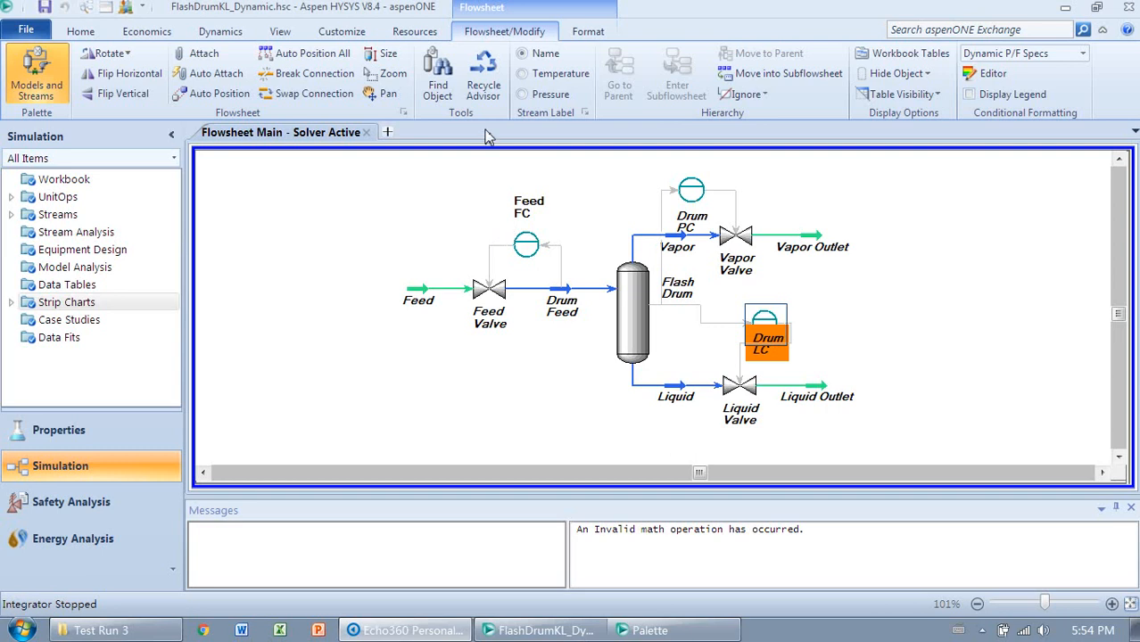
- Open the face plate of the Feed FC controller and place it over the empty area beside the feed stream
click(220, 31)
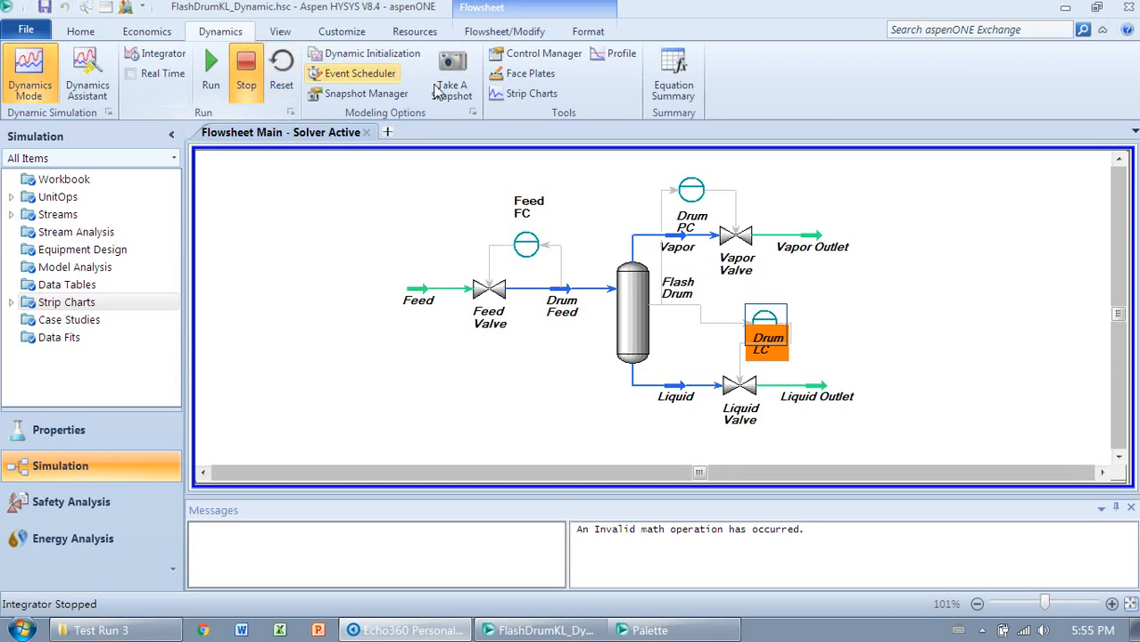
click(544, 76)
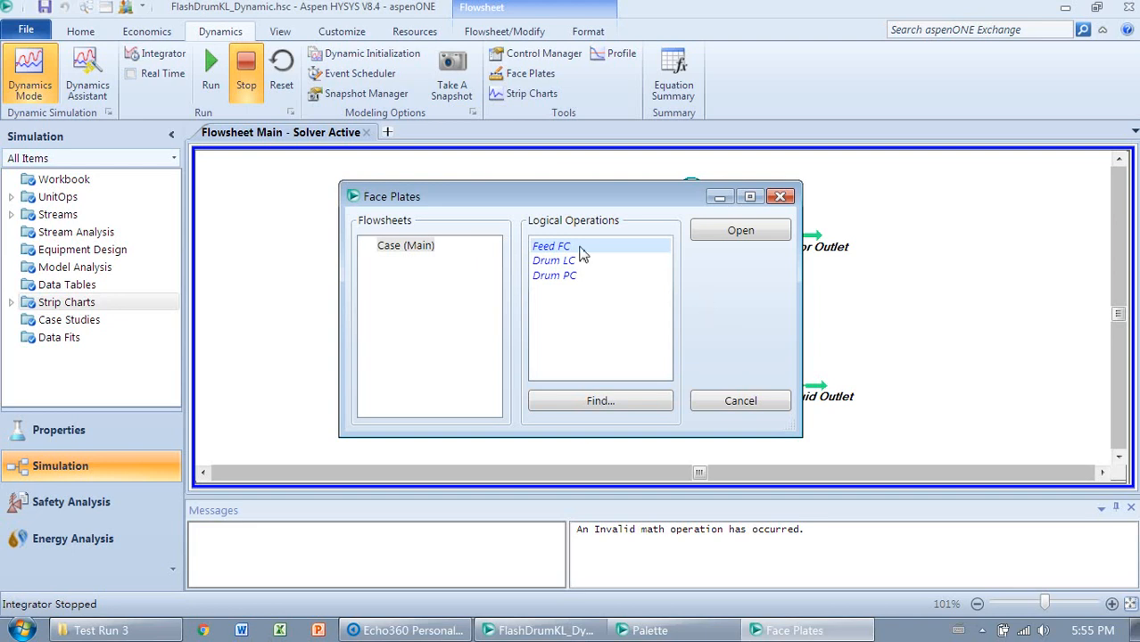
click(740, 234)
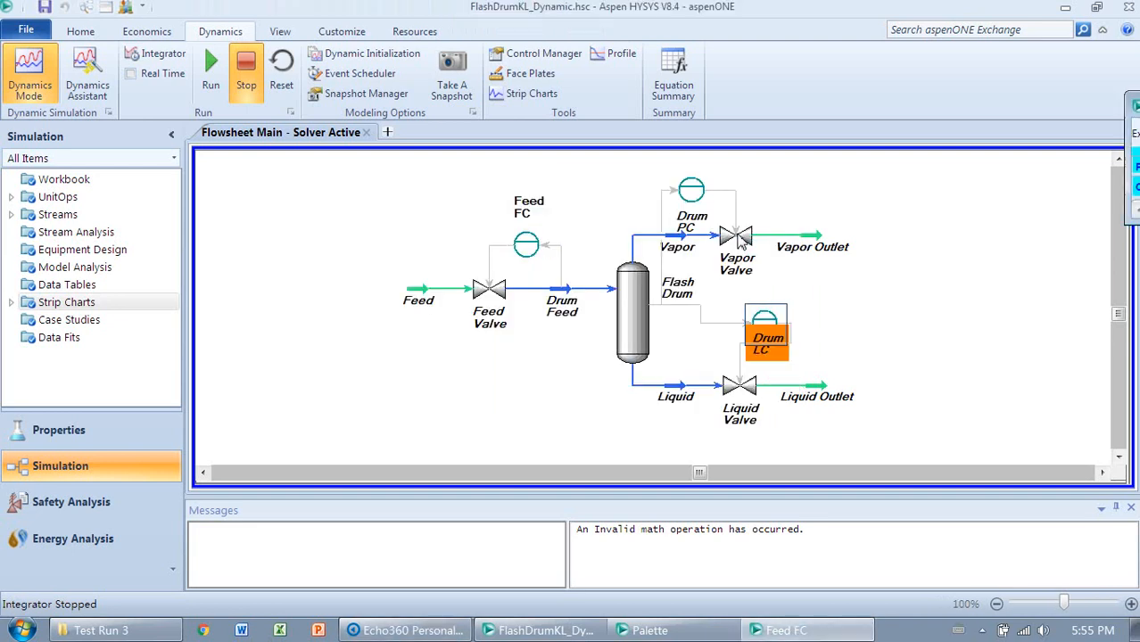
drag(1139, 106, 248, 178)
drag(330, 280, 387, 332)
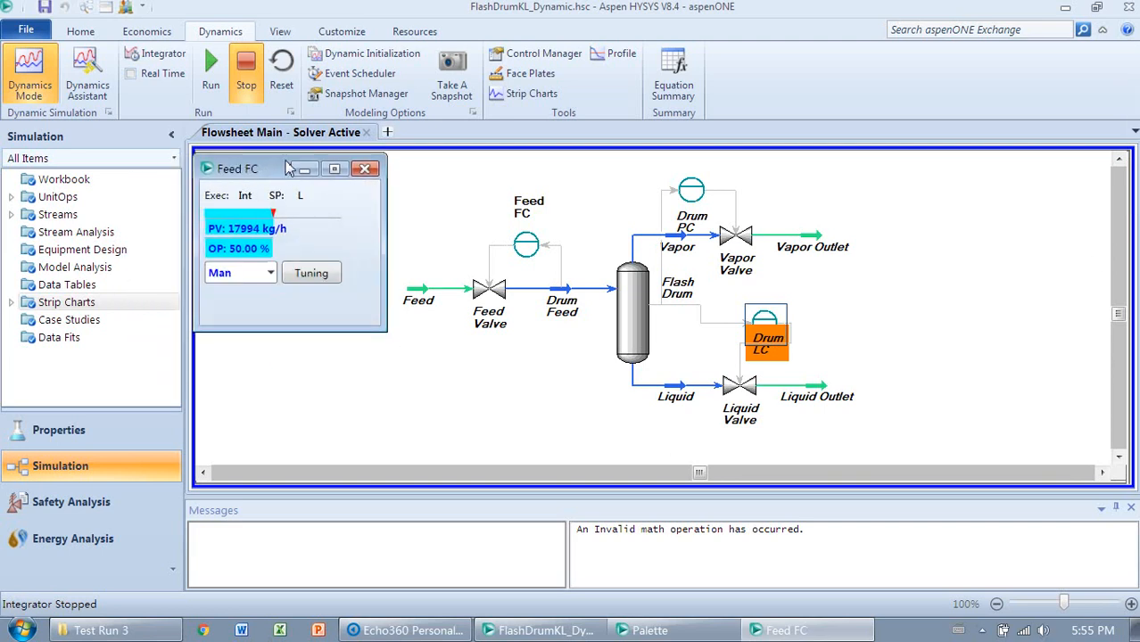
- Open the face plate of the Drum LC controller and place it beside the Feed FC face plate
click(525, 73)
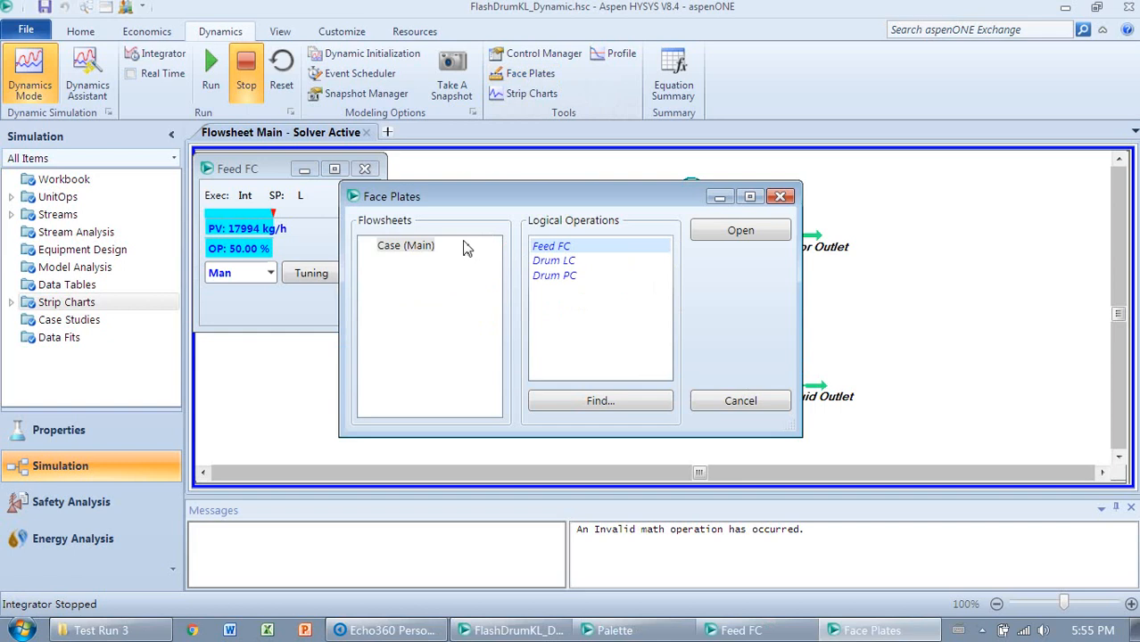
click(553, 262)
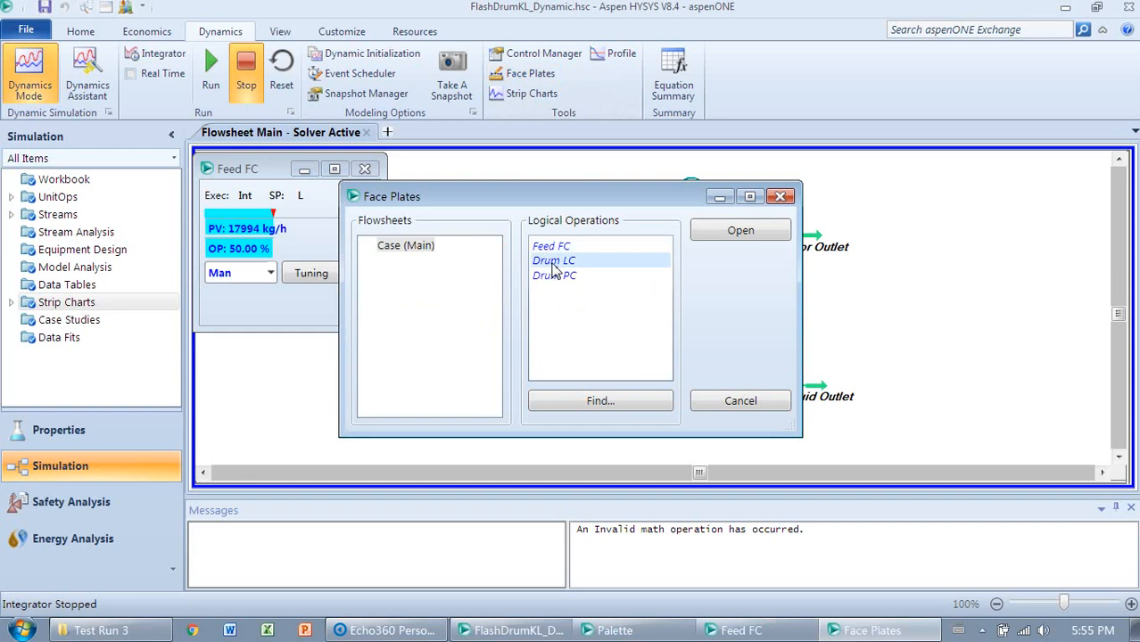
click(740, 232)
drag(1139, 189, 470, 172)
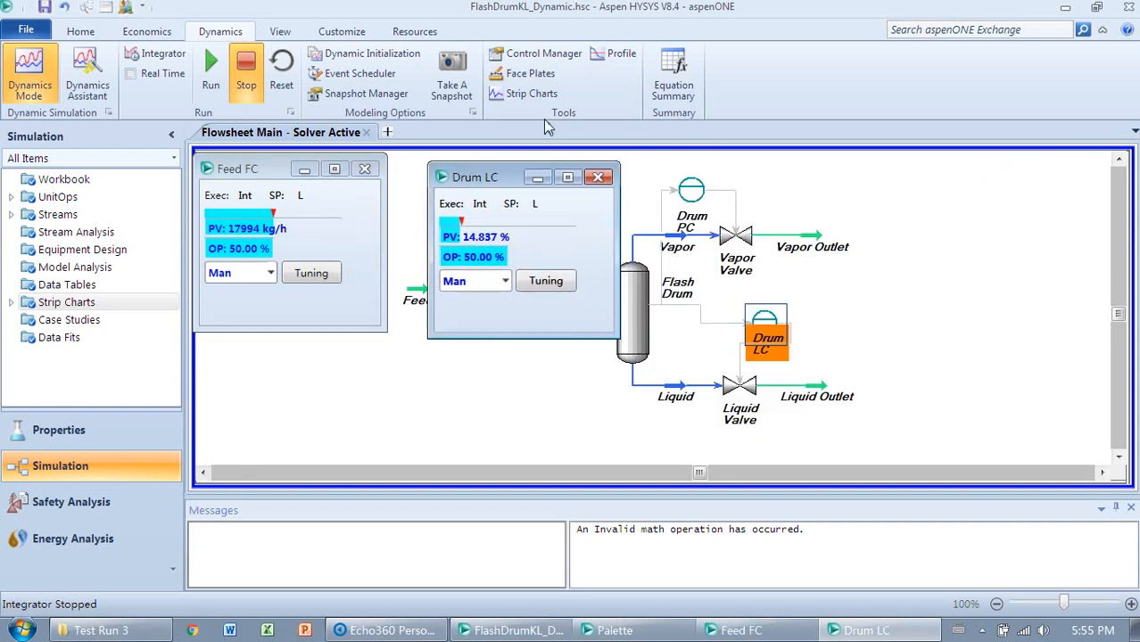
- Open the face plate of the Drum PC controller
click(530, 74)
click(571, 276)
click(771, 237)
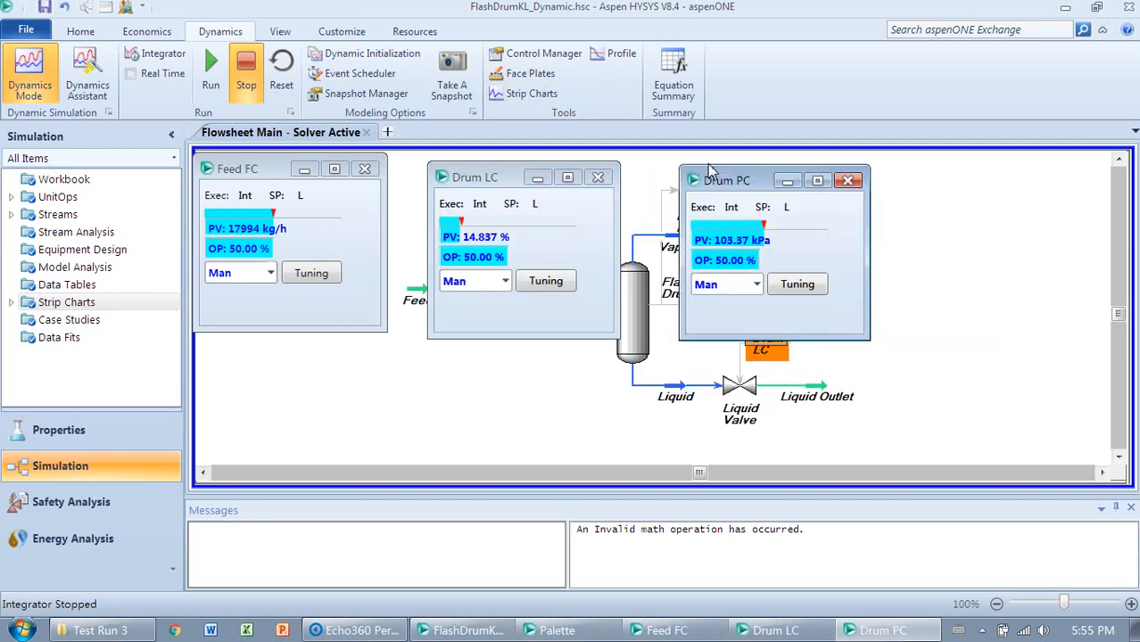
- Move the Drum LC and Drum PC face plates slightly upward and enlarge both windows
drag(455, 176, 447, 148)
drag(603, 312, 633, 345)
drag(757, 199, 740, 159)
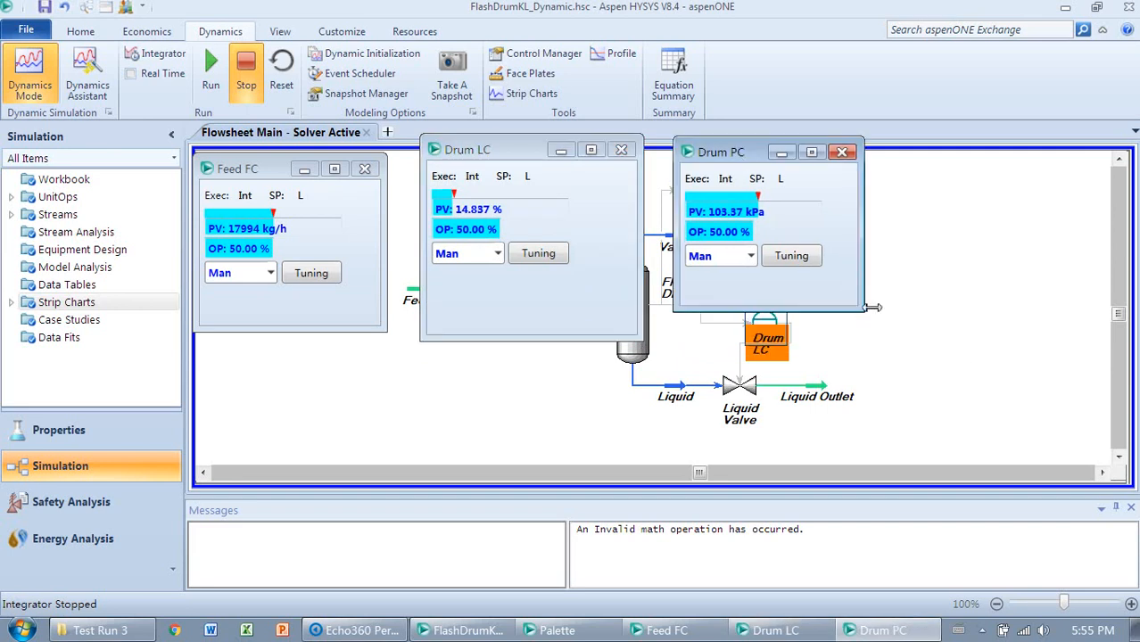
drag(861, 309, 910, 349)
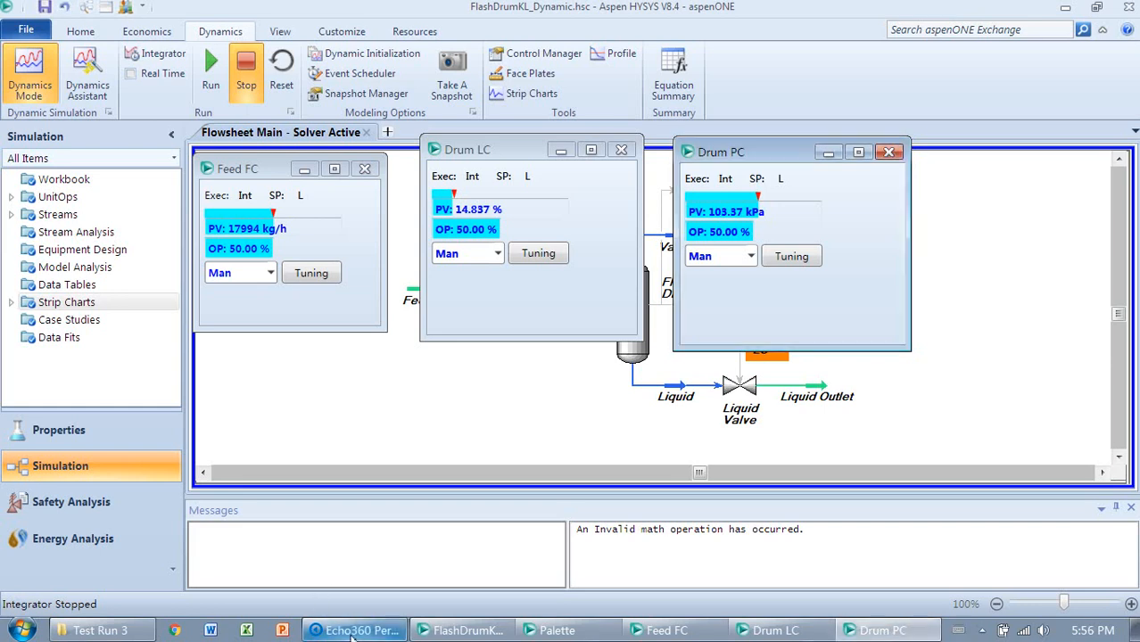
- Minimize the Feed FC, Drum LC and Drum PC face plates to reveal the flowsheet
click(355, 637)
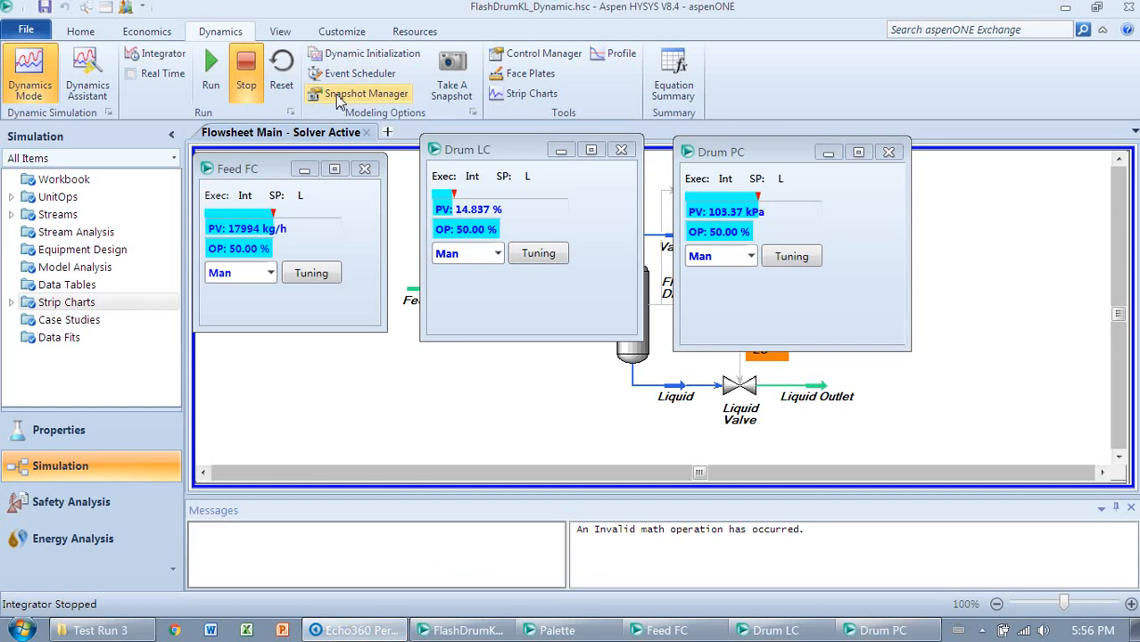
click(307, 172)
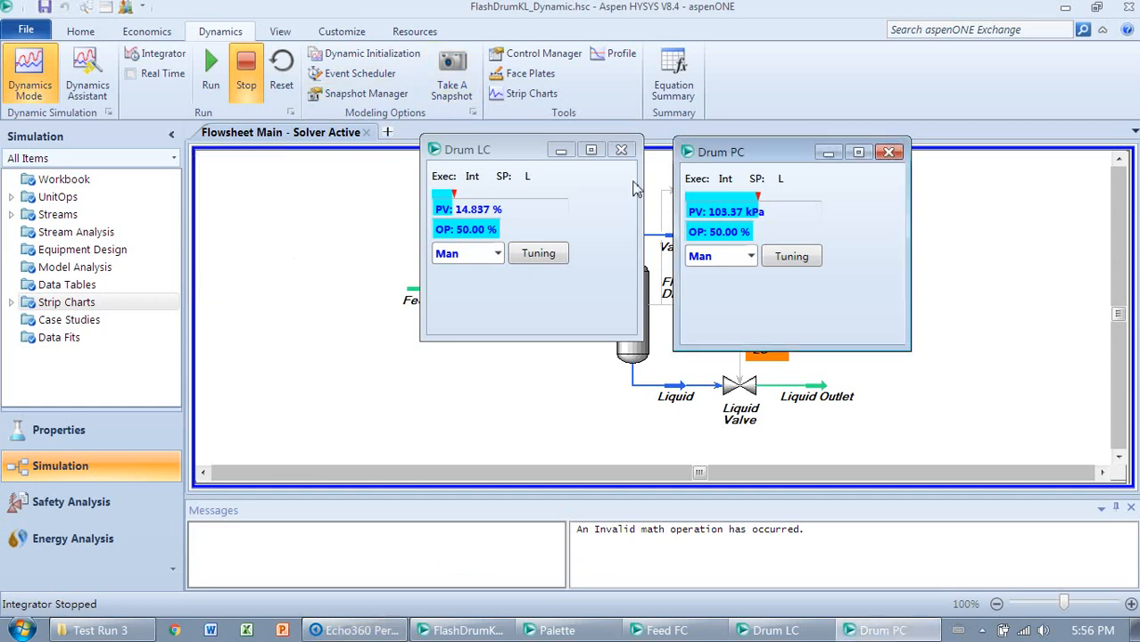
click(561, 152)
click(828, 152)
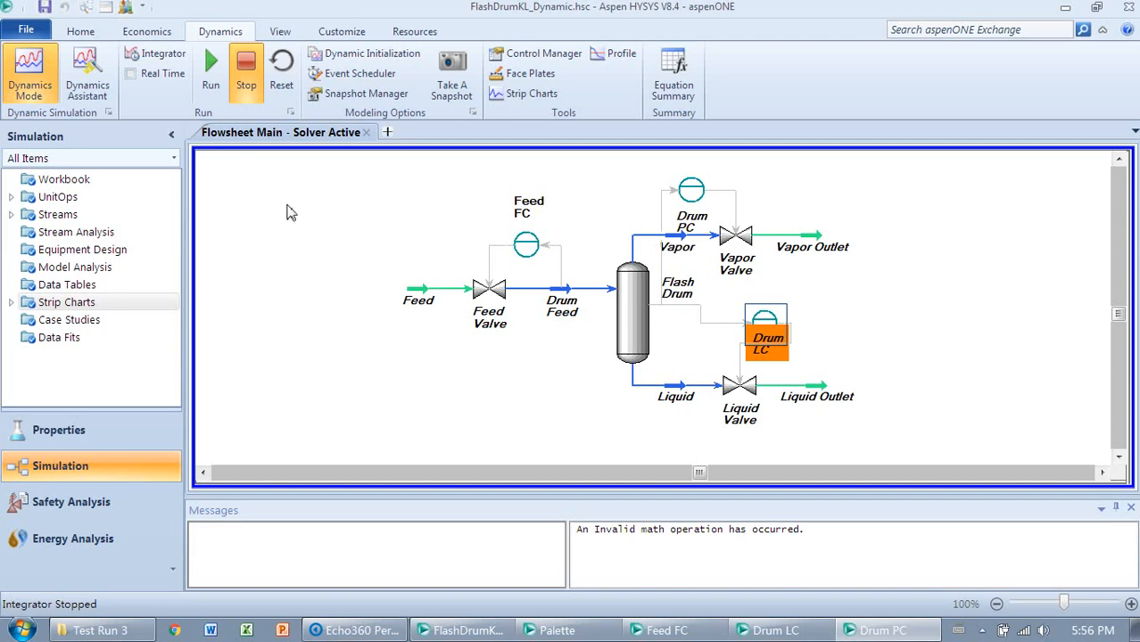
- Open the strip charts list and delete the DataLogger1 strip chart
double_click(66, 302)
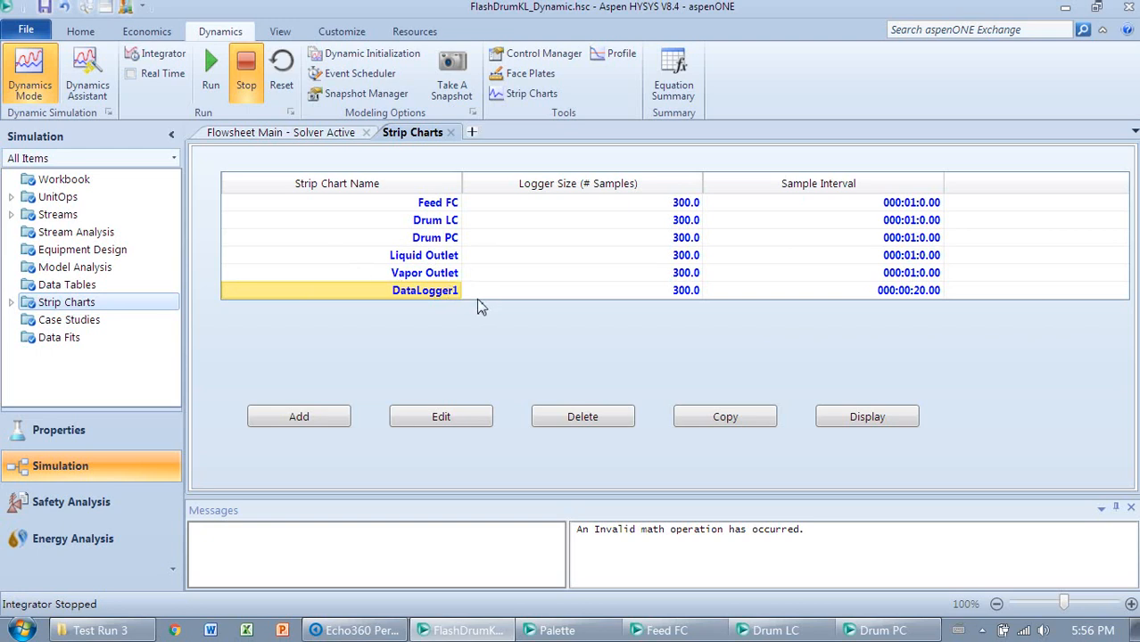
click(413, 294)
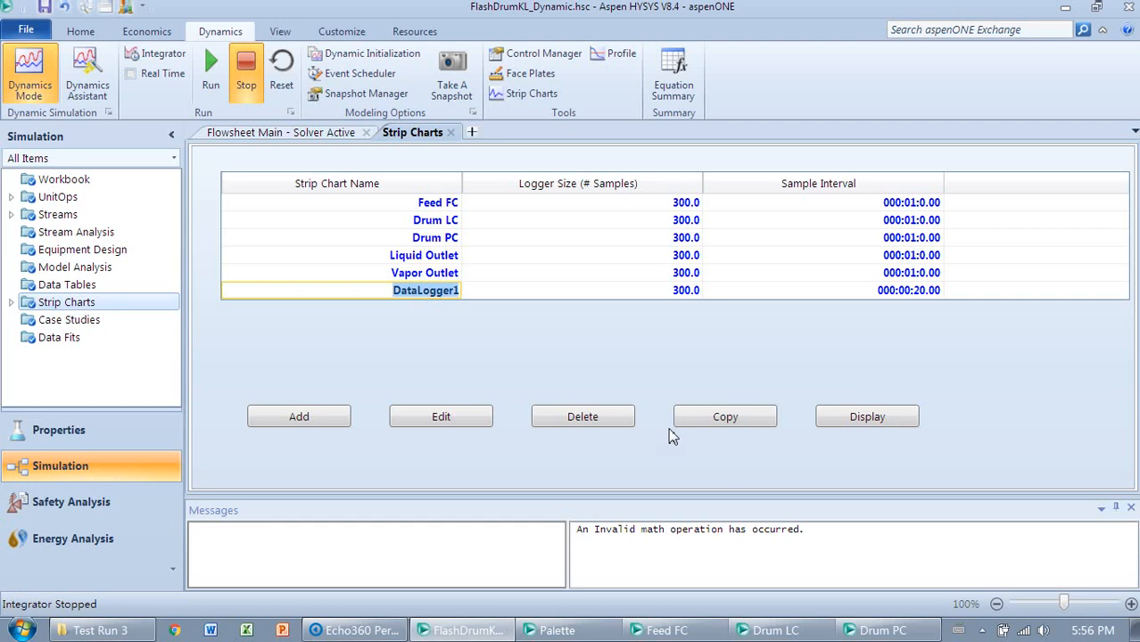
click(581, 417)
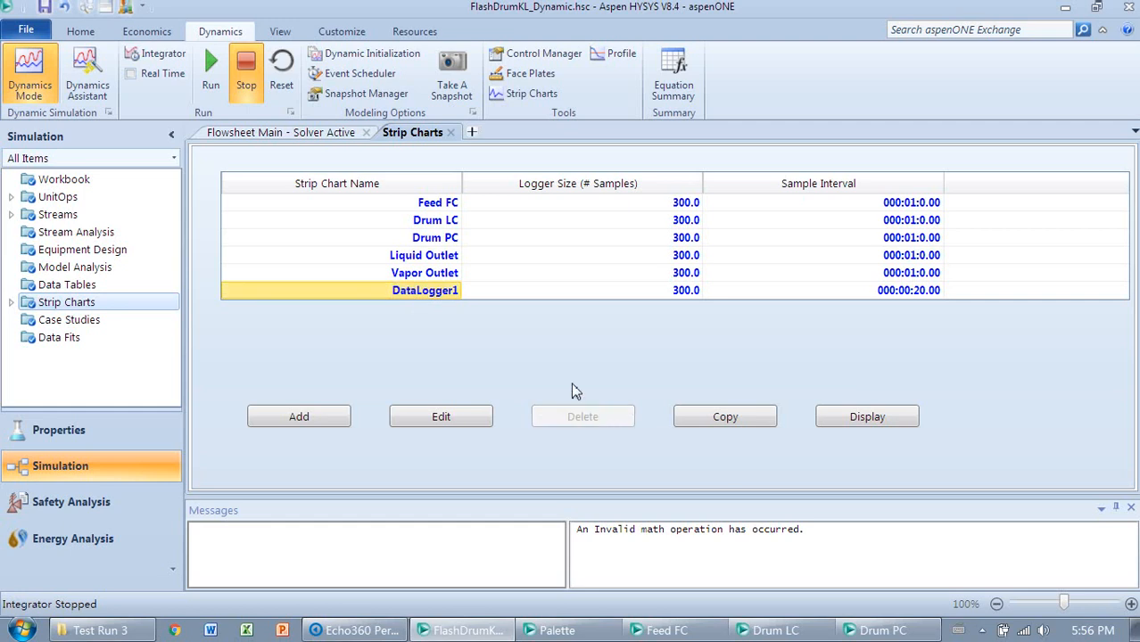
- Add a new strip chart and name it Feed FC2
click(325, 418)
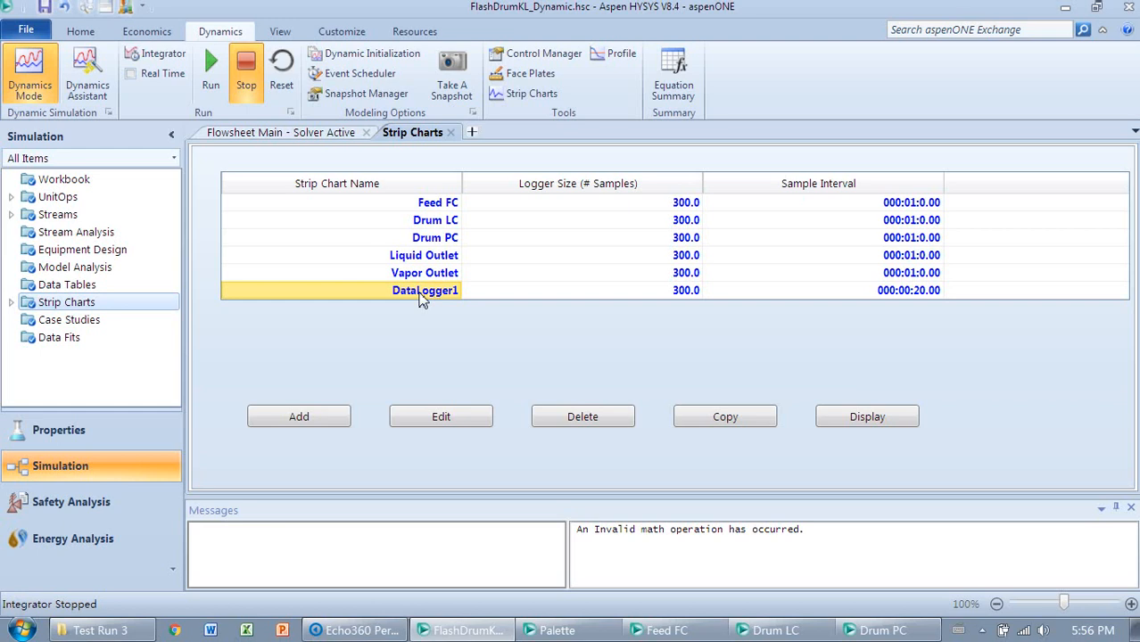
click(423, 295)
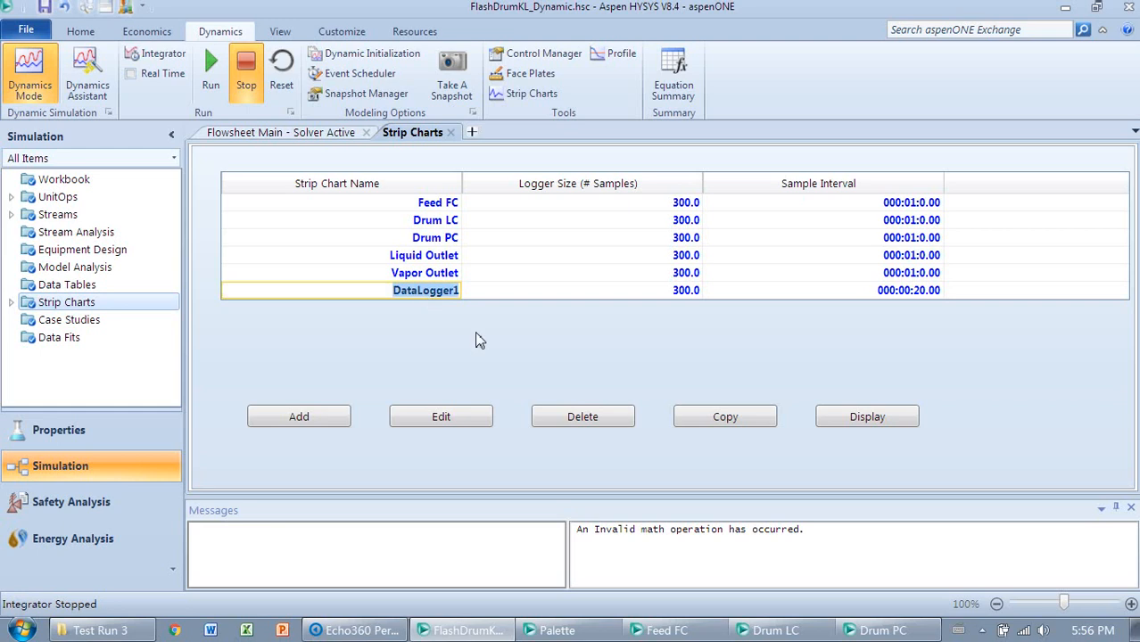
text(Feed )
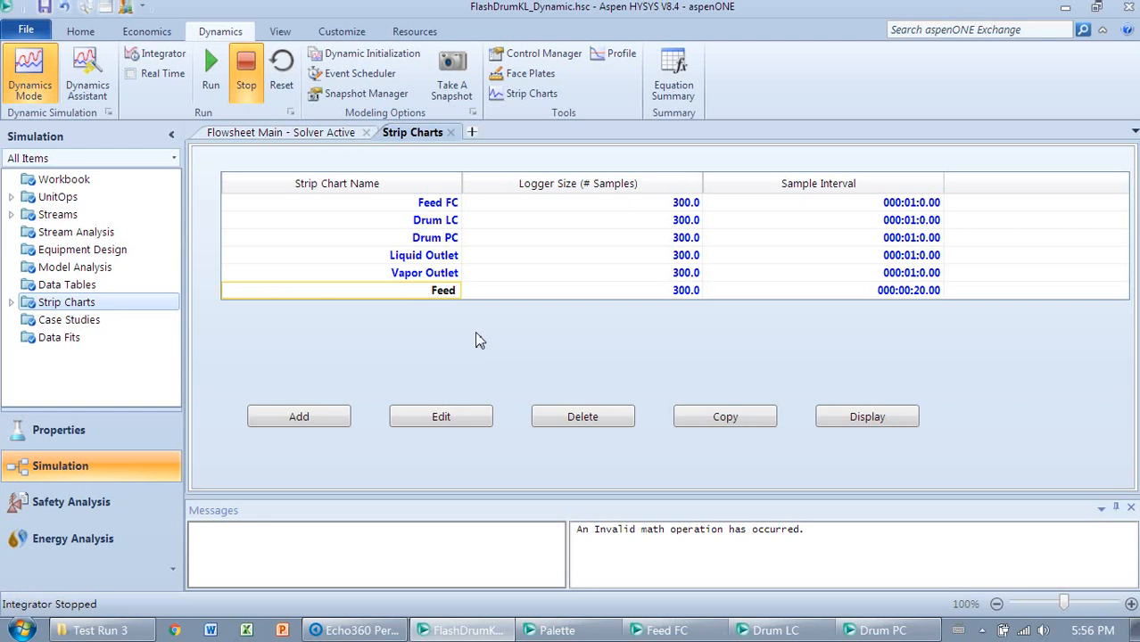
text(FC2)
key(Return)
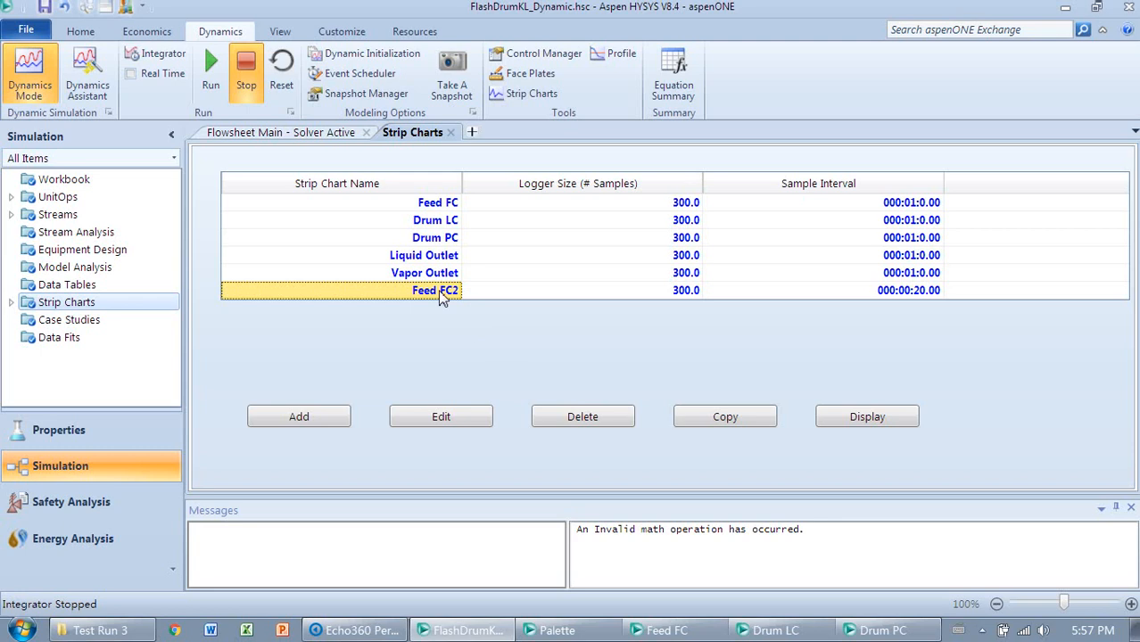
- Open the Feed FC2 strip chart for editing and add the PV variable of the Feed FC controller
click(441, 418)
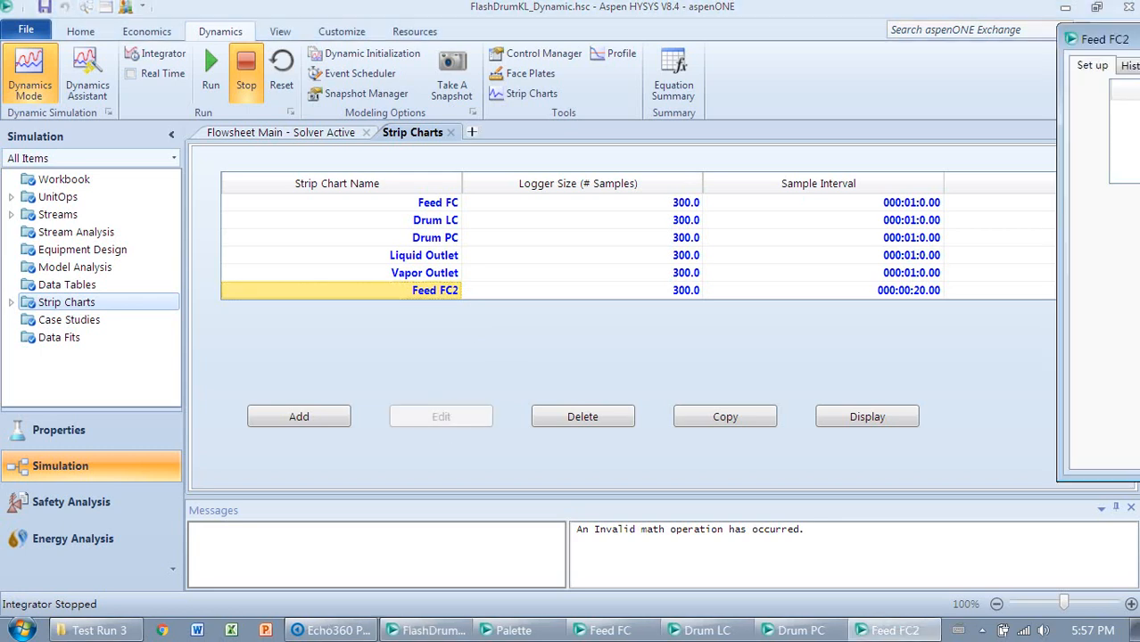
drag(1139, 48, 595, 59)
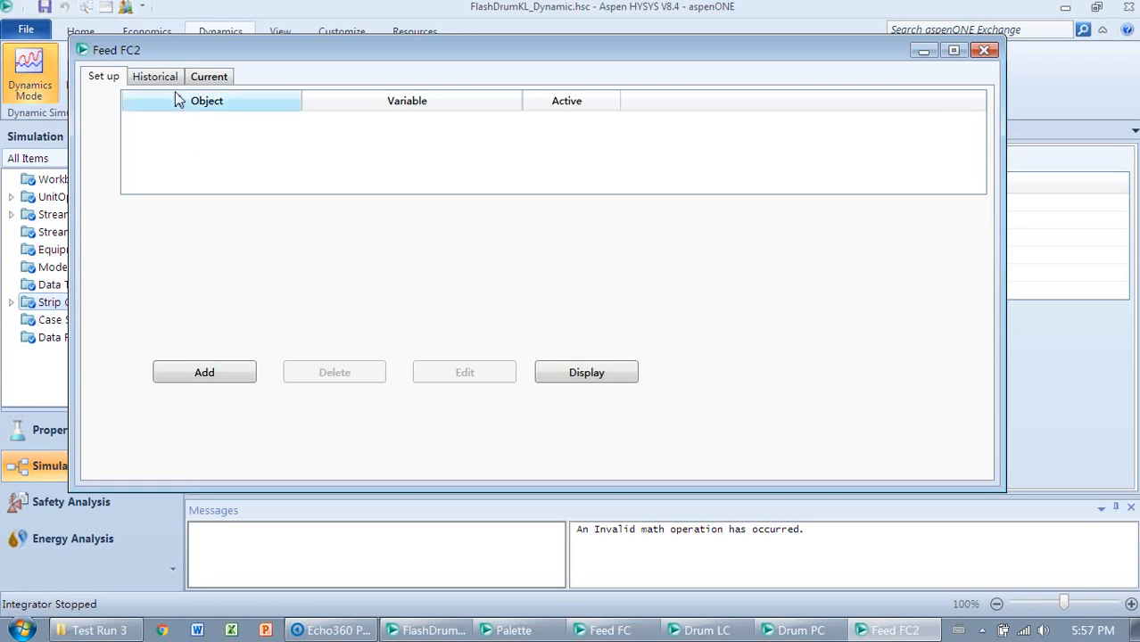
click(221, 375)
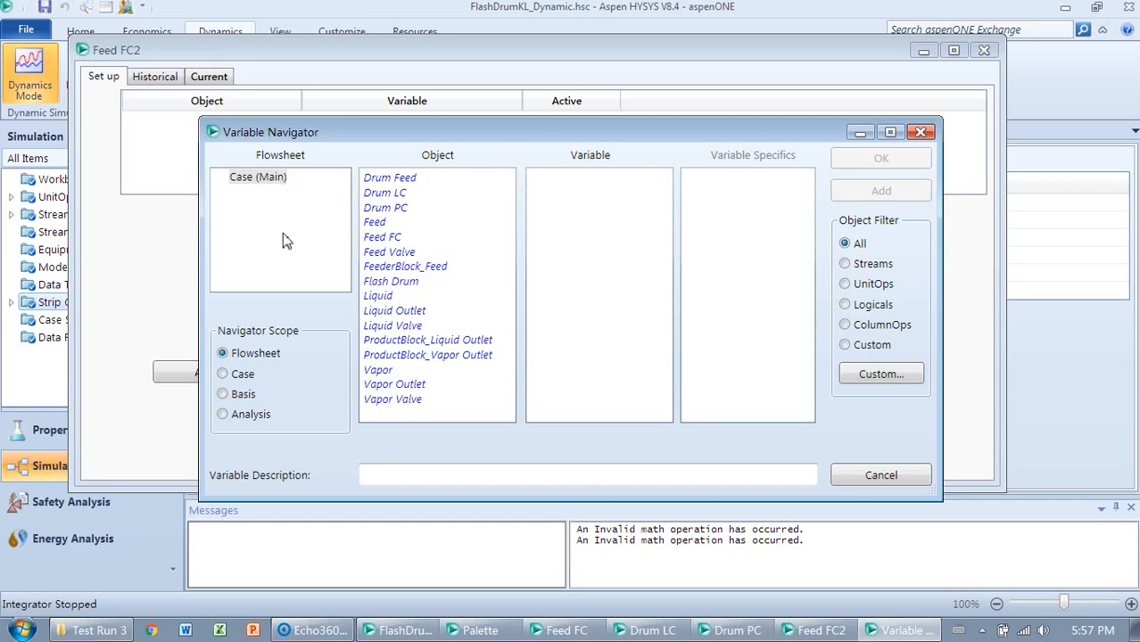
click(248, 182)
click(383, 239)
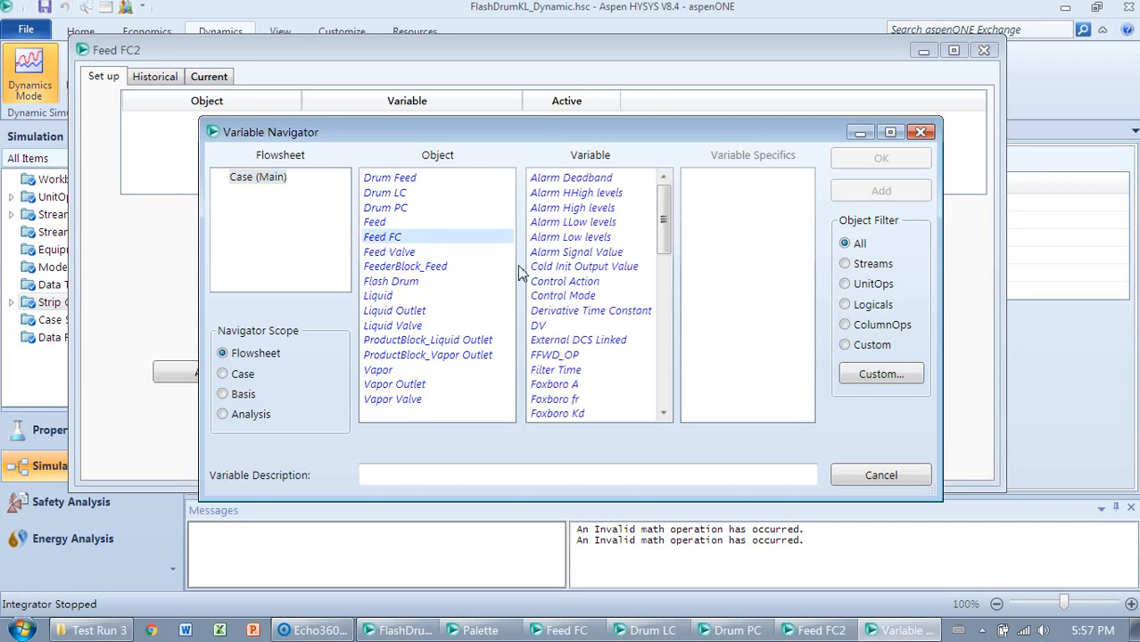
drag(663, 228, 665, 362)
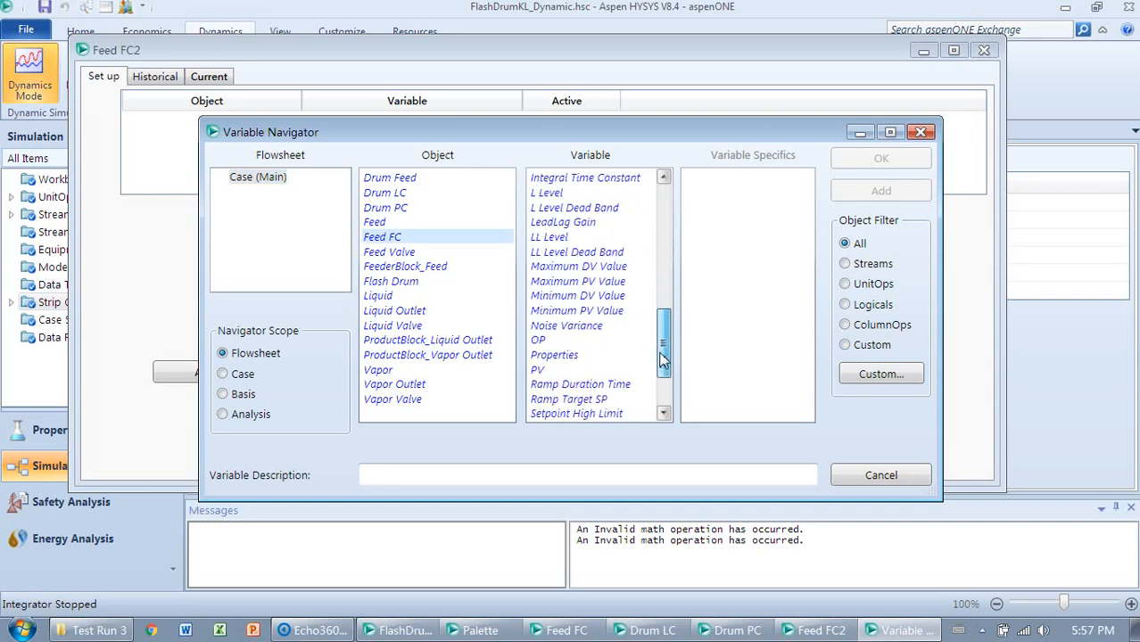
click(593, 371)
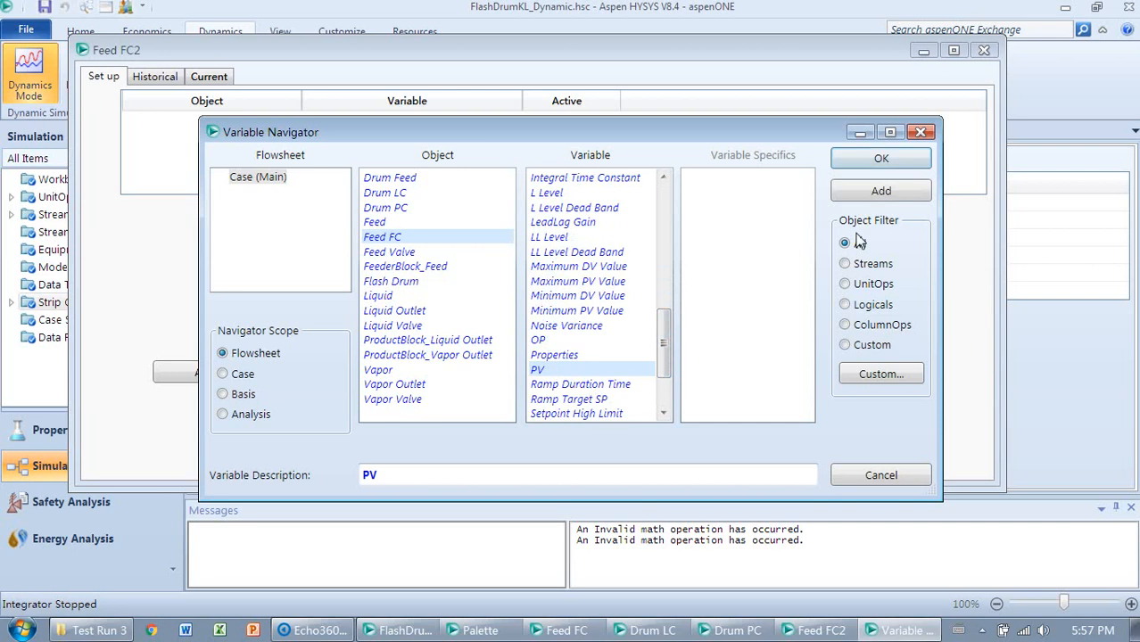
click(881, 164)
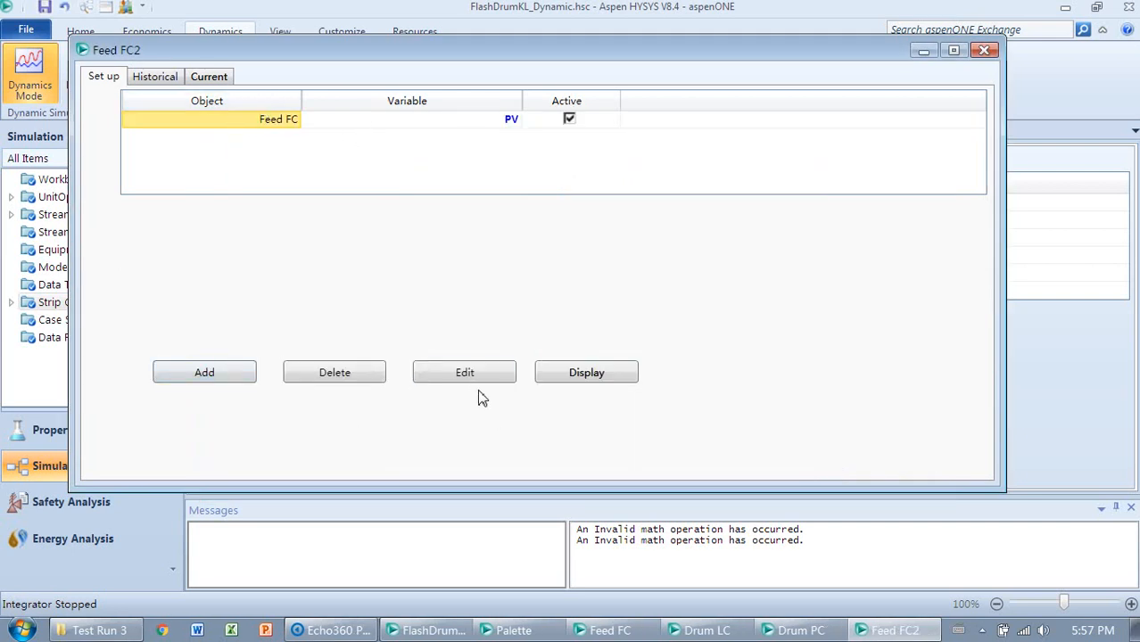
- Add the OP variable of the Feed FC controller to the Feed FC2 strip chart
click(215, 373)
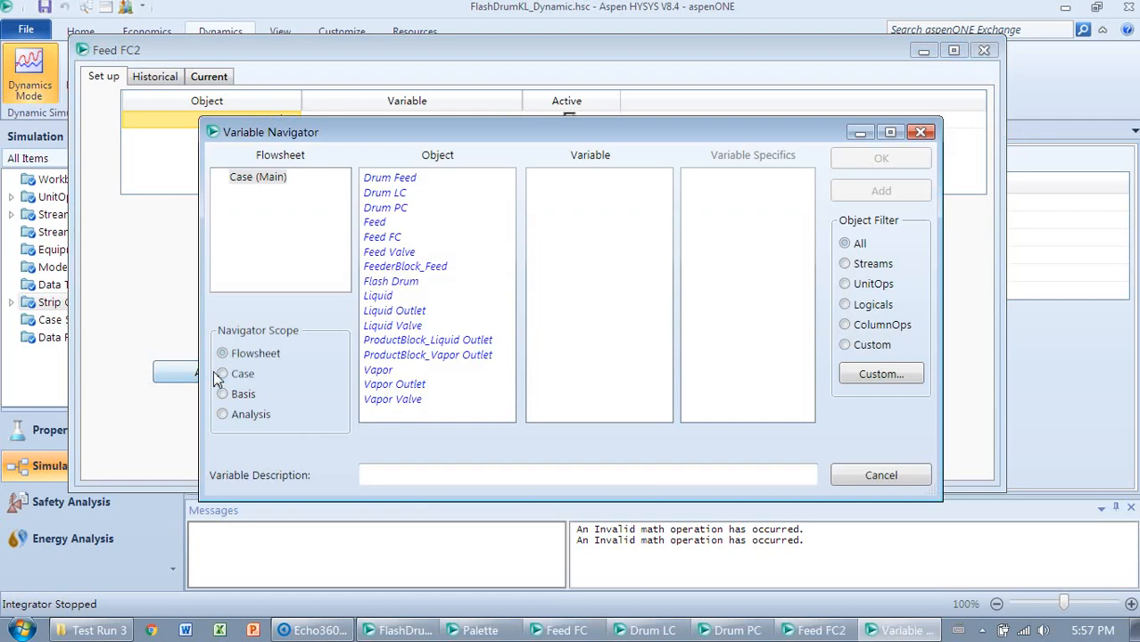
click(401, 237)
drag(664, 250, 662, 363)
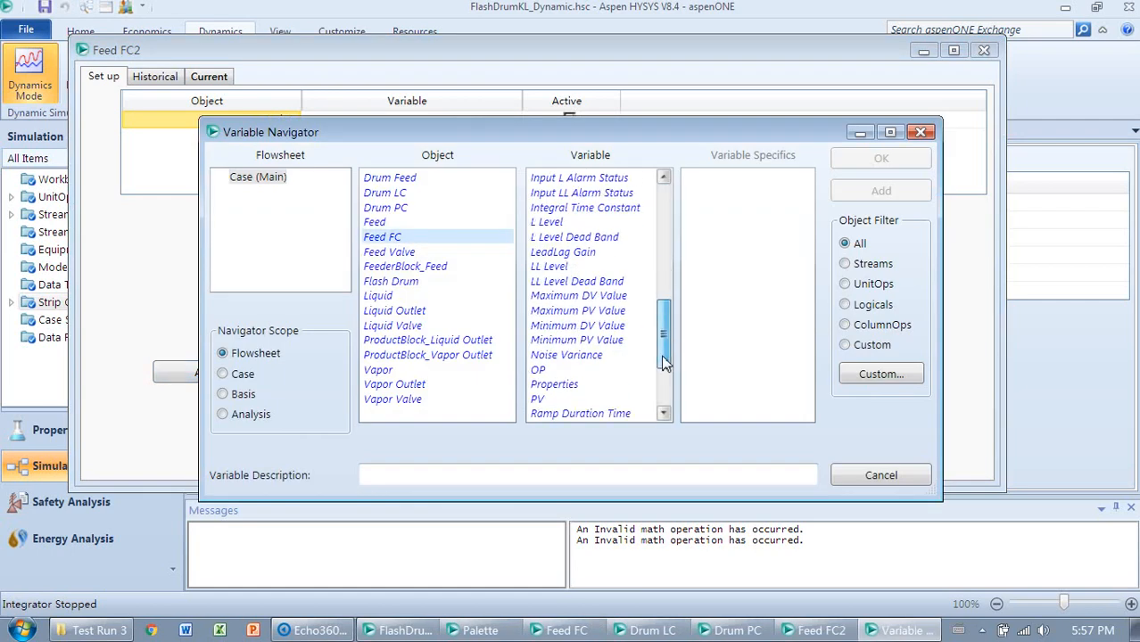
click(607, 371)
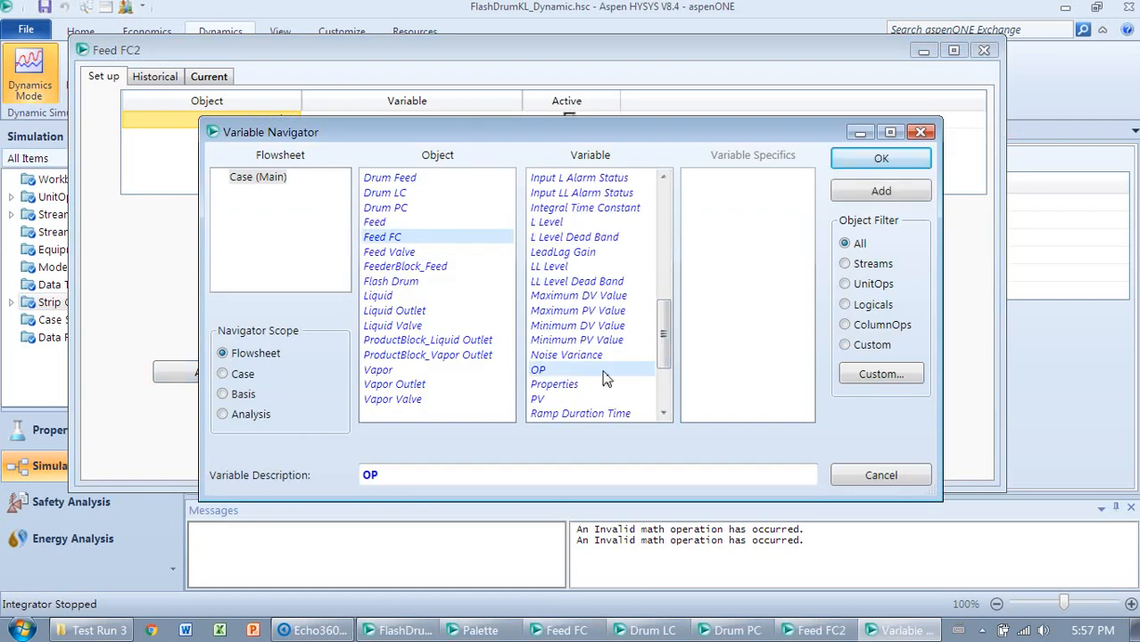
click(882, 160)
- Add the first listed SP variable of the Feed FC controller to the Feed FC2 strip chart and close its setup
click(227, 378)
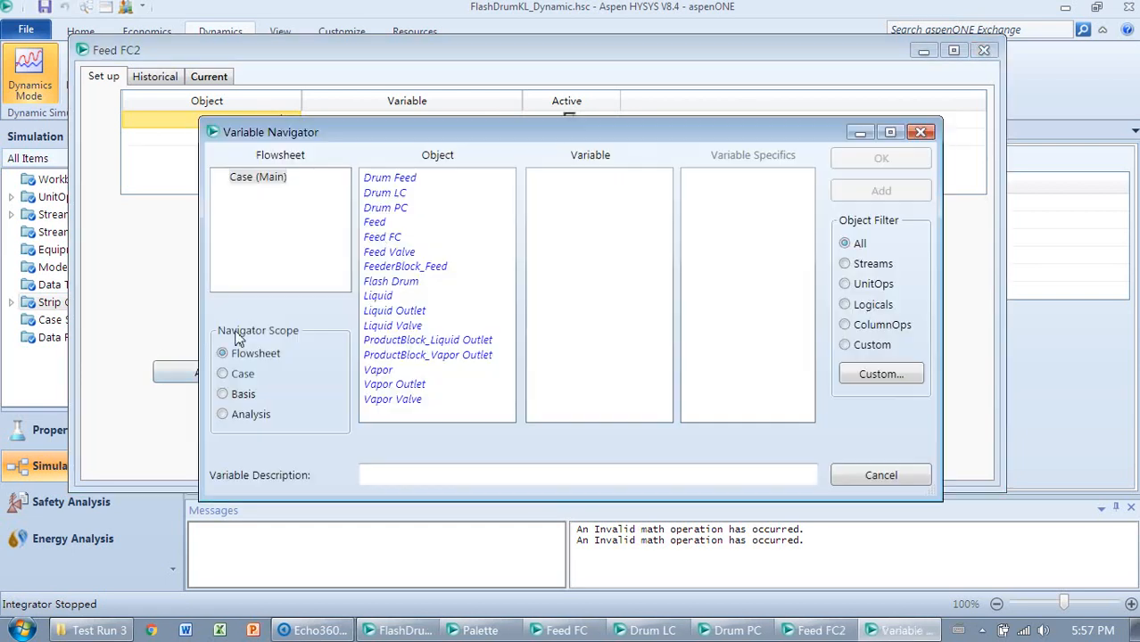
click(378, 238)
drag(665, 234, 662, 402)
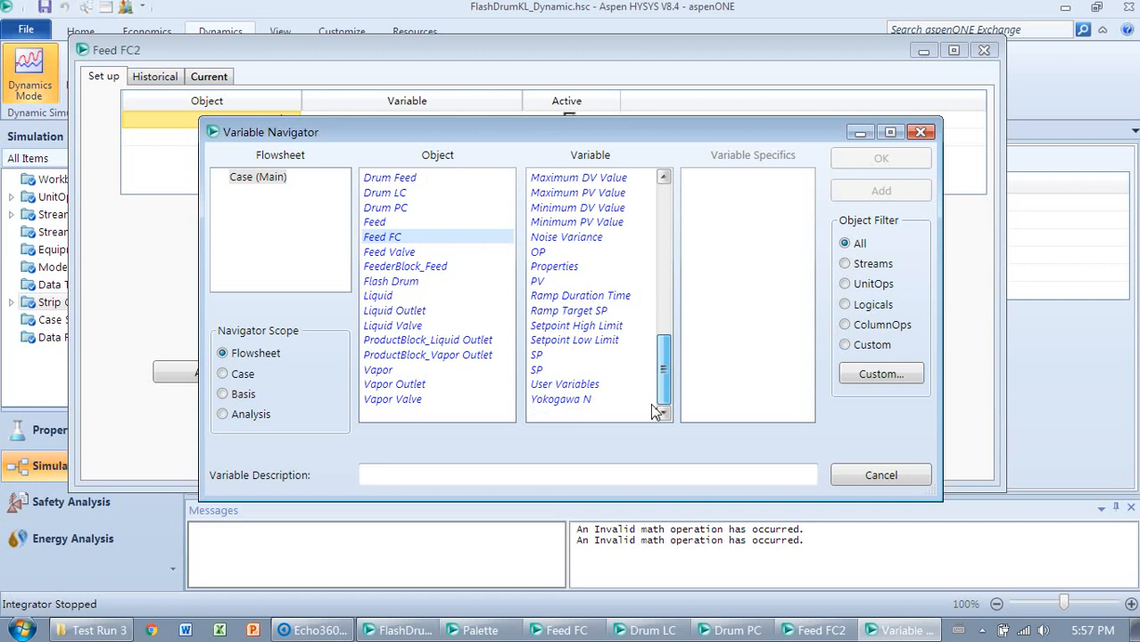
click(546, 356)
click(550, 370)
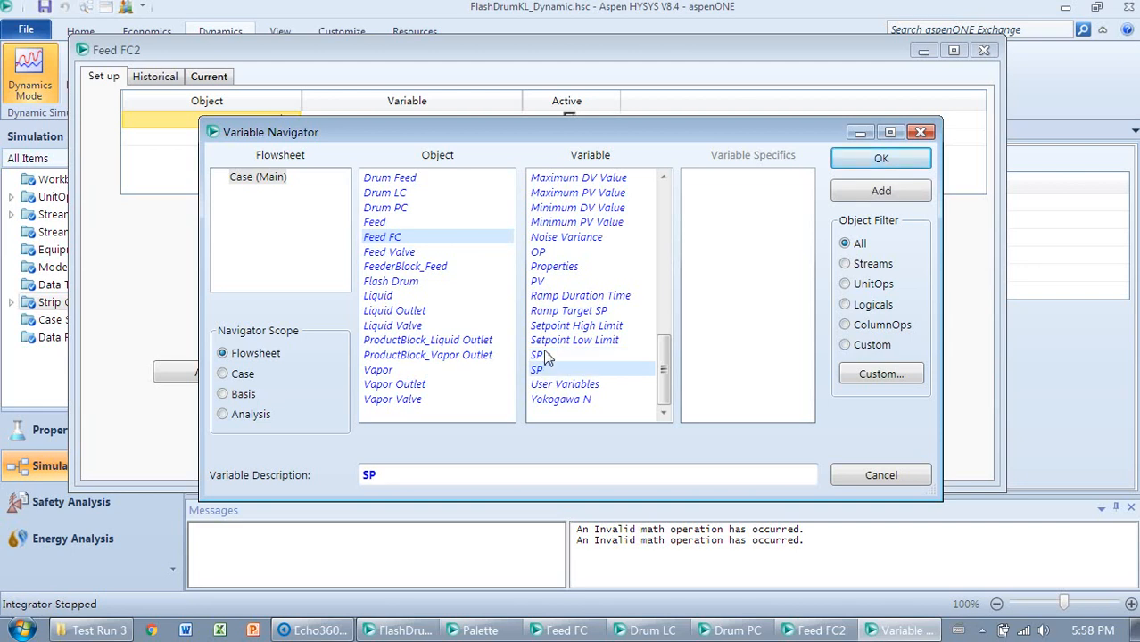
click(546, 357)
click(547, 370)
click(545, 356)
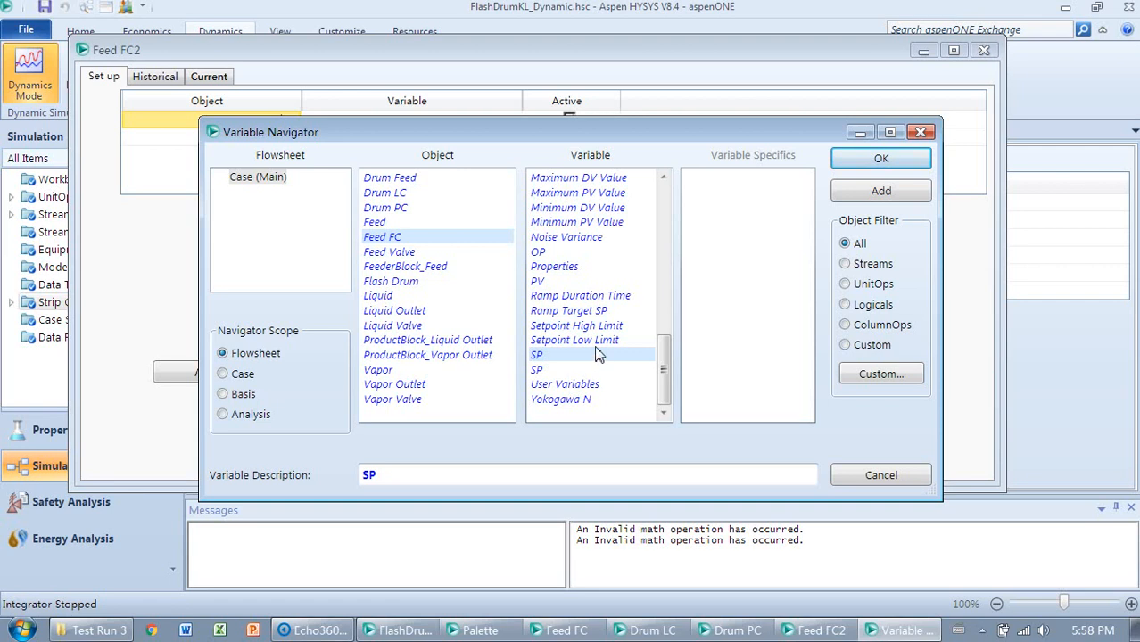
click(888, 161)
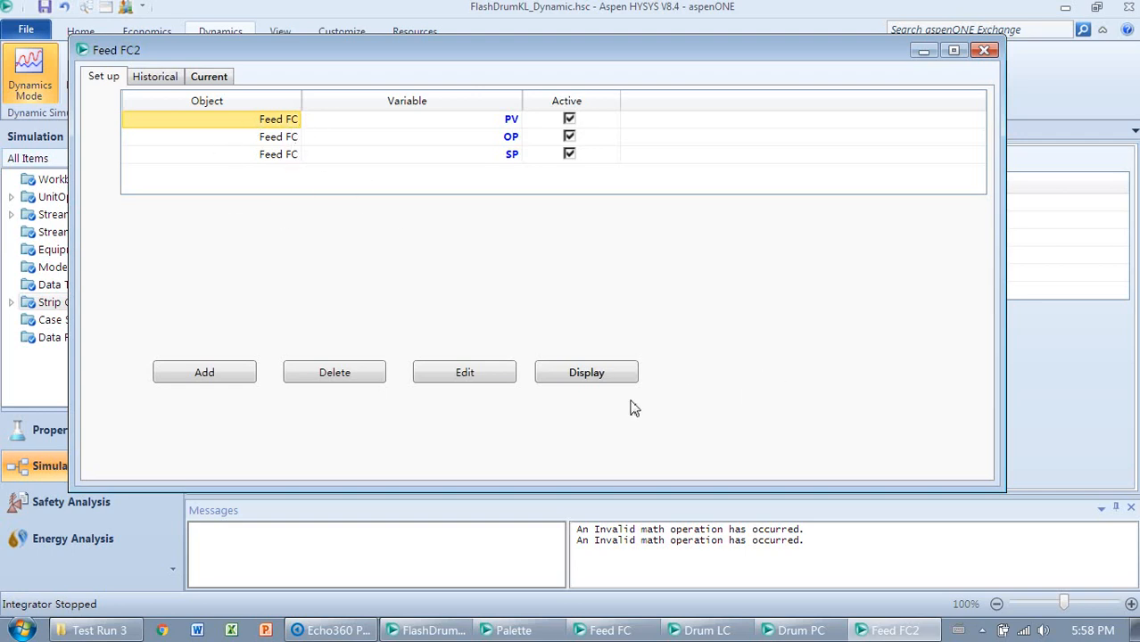
click(986, 52)
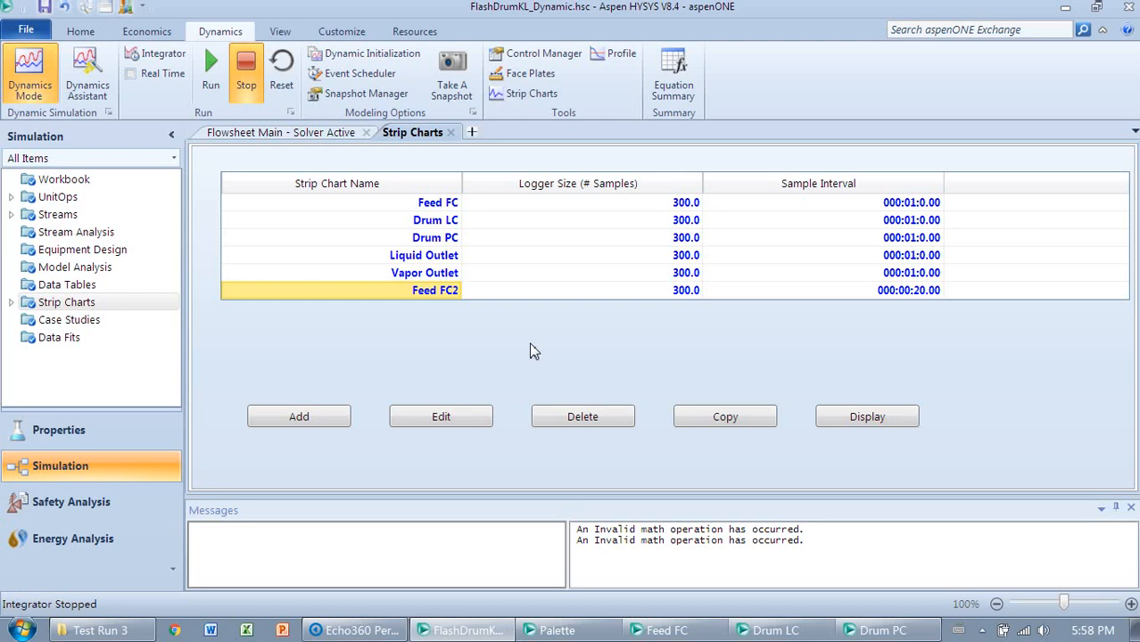
- Open the Drum LC strip chart setup, examine its logged variables and close it
click(444, 205)
click(445, 223)
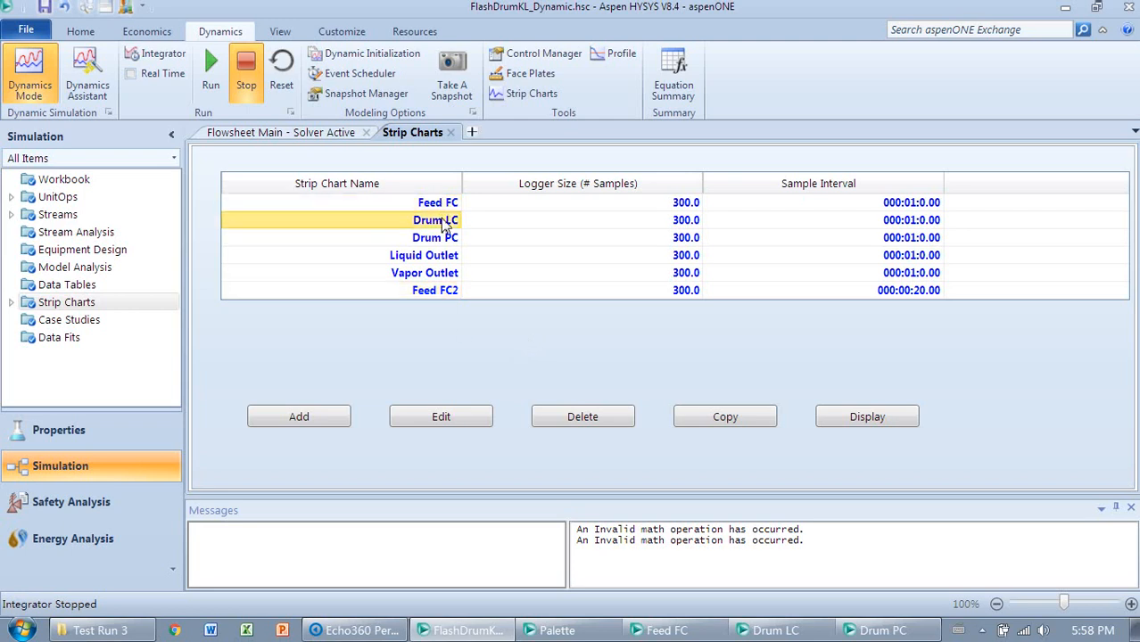
click(476, 414)
drag(1139, 107, 400, 102)
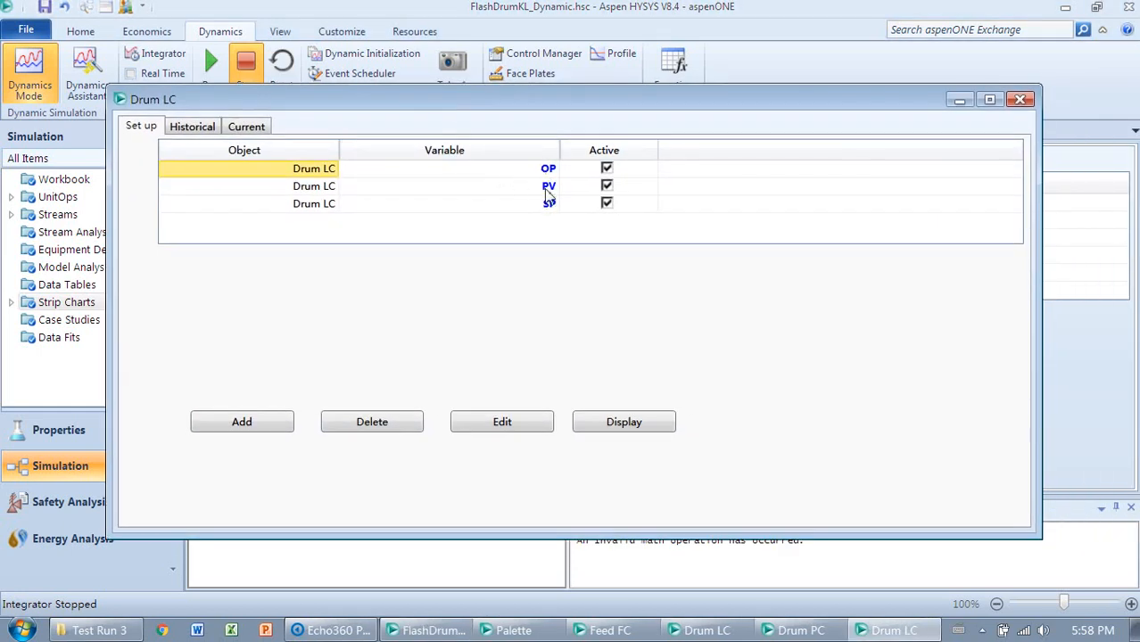
click(1020, 99)
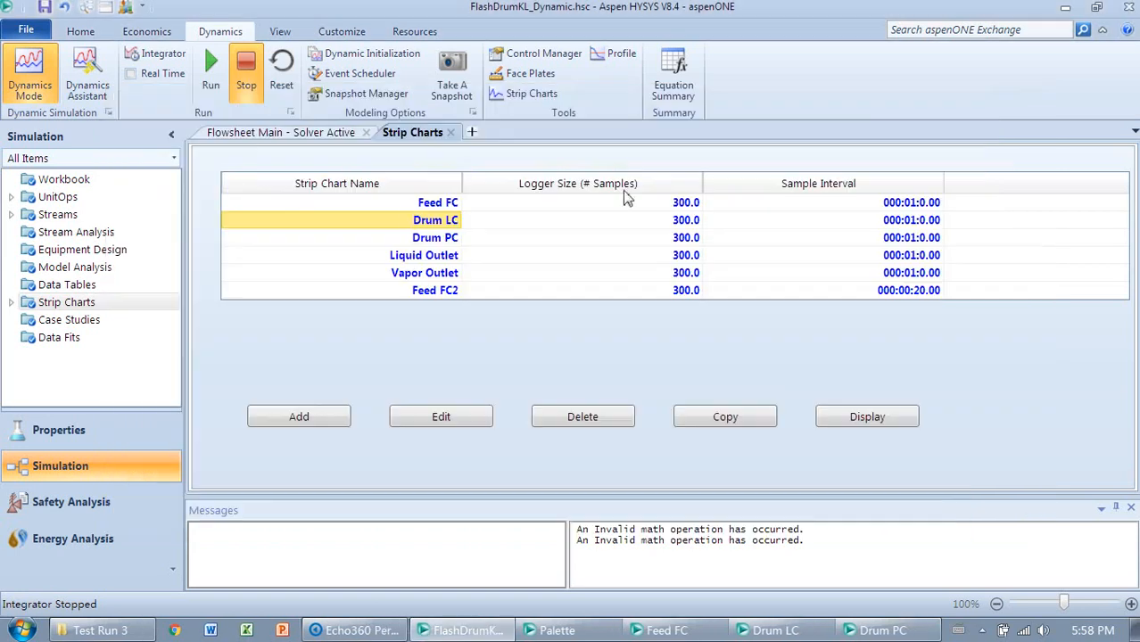
- Open the Drum PC strip chart setup, examine its logged variables and close it
click(417, 237)
click(444, 421)
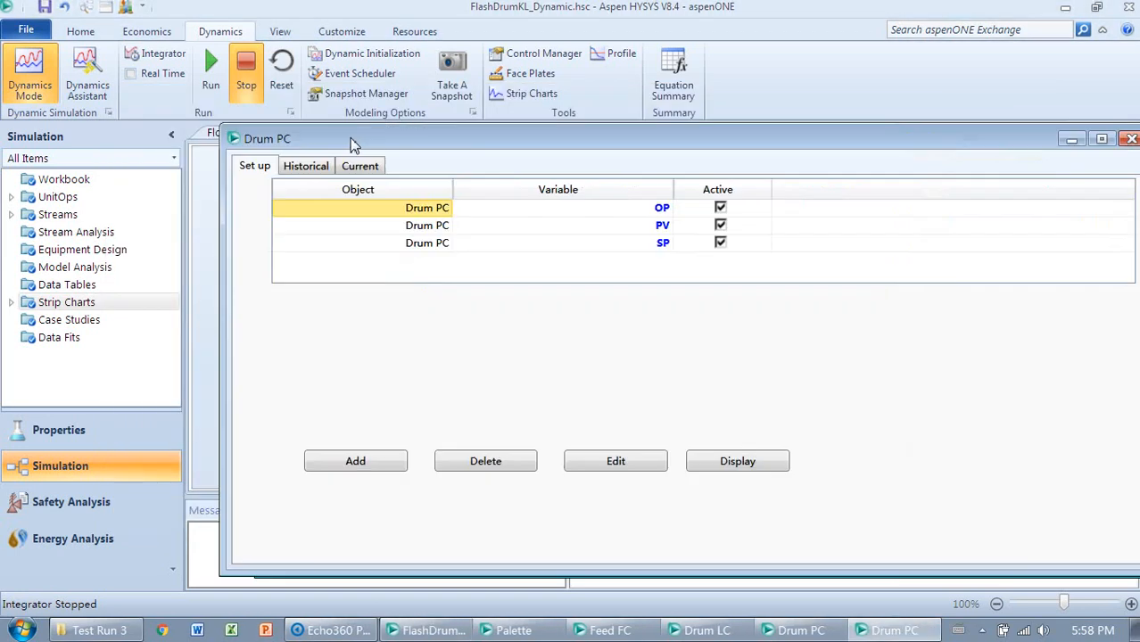
drag(352, 145, 109, 112)
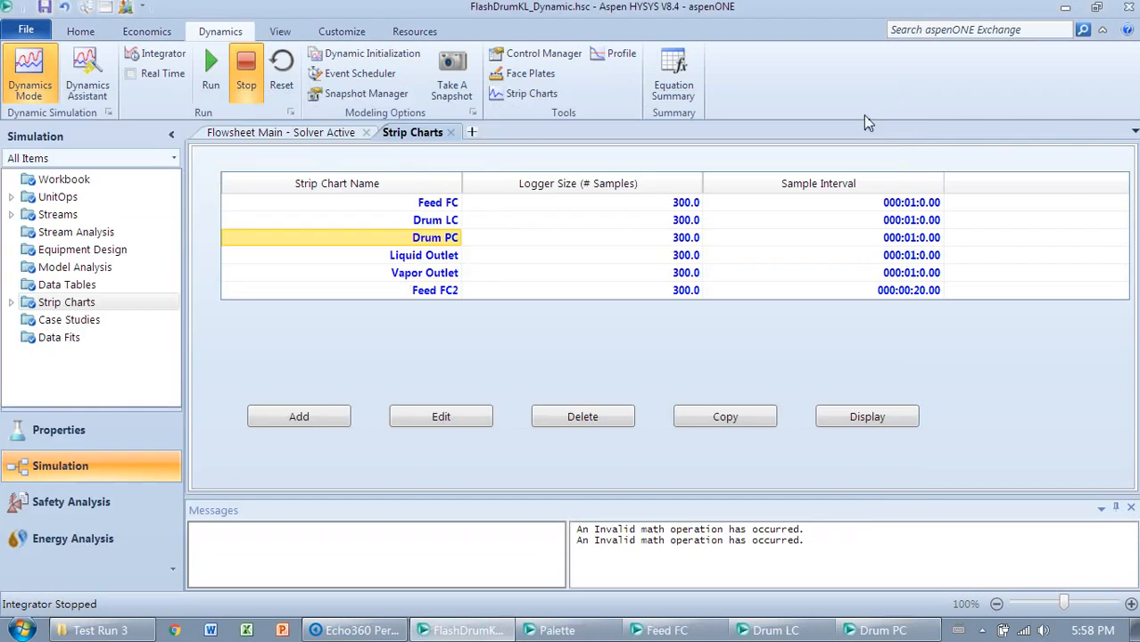
click(887, 107)
- Open the Liquid Outlet strip chart setup and examine the stream variables it logs
click(413, 258)
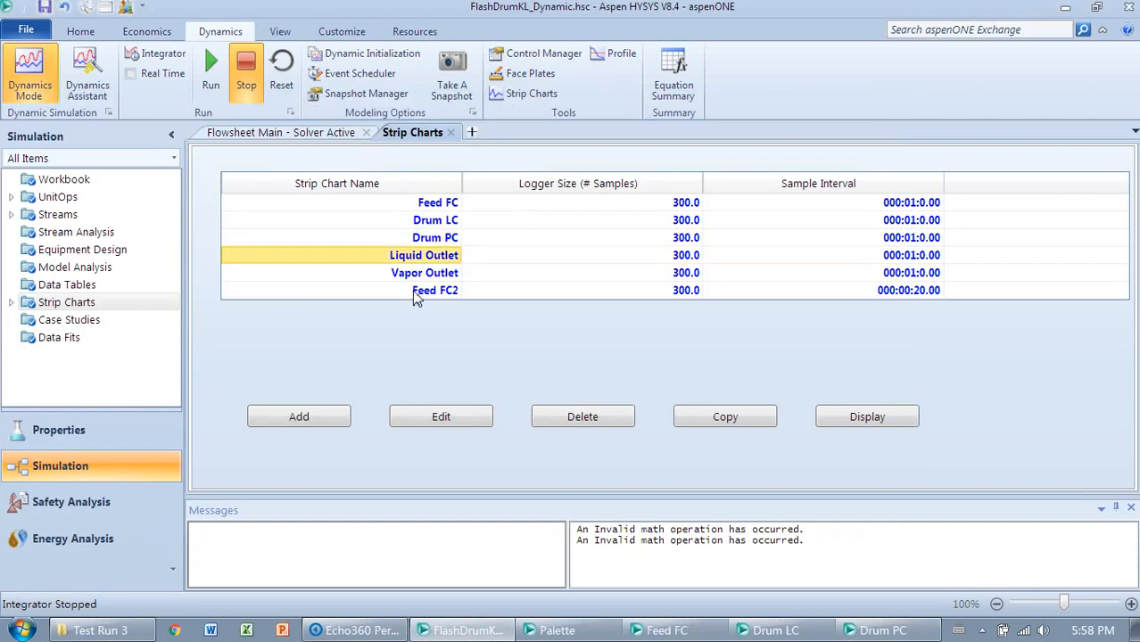
click(458, 423)
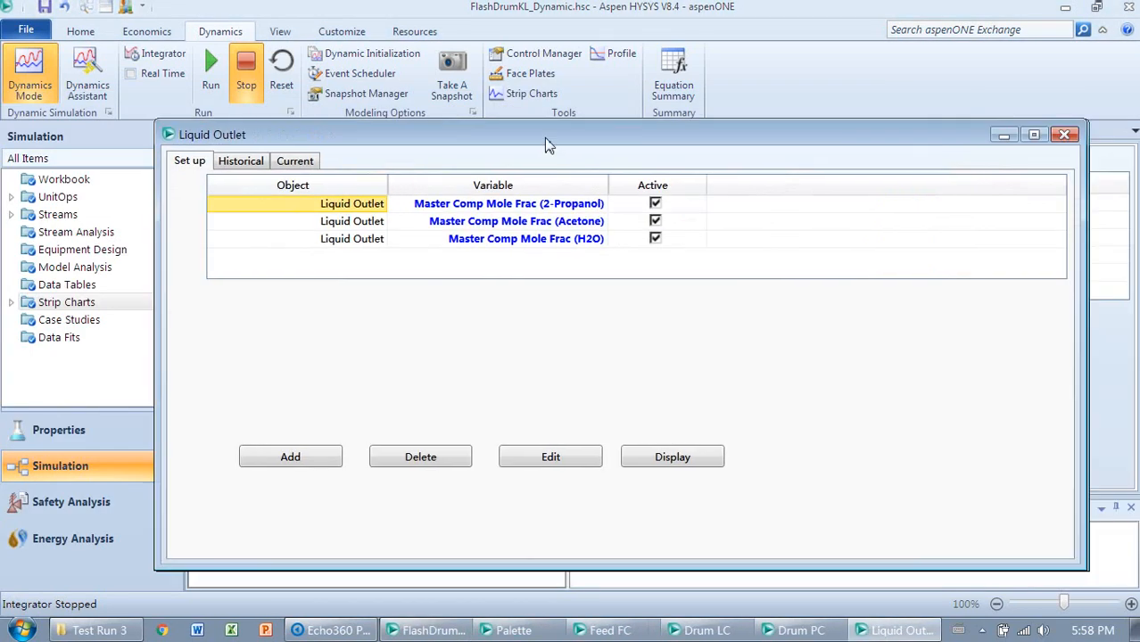
drag(544, 138, 483, 114)
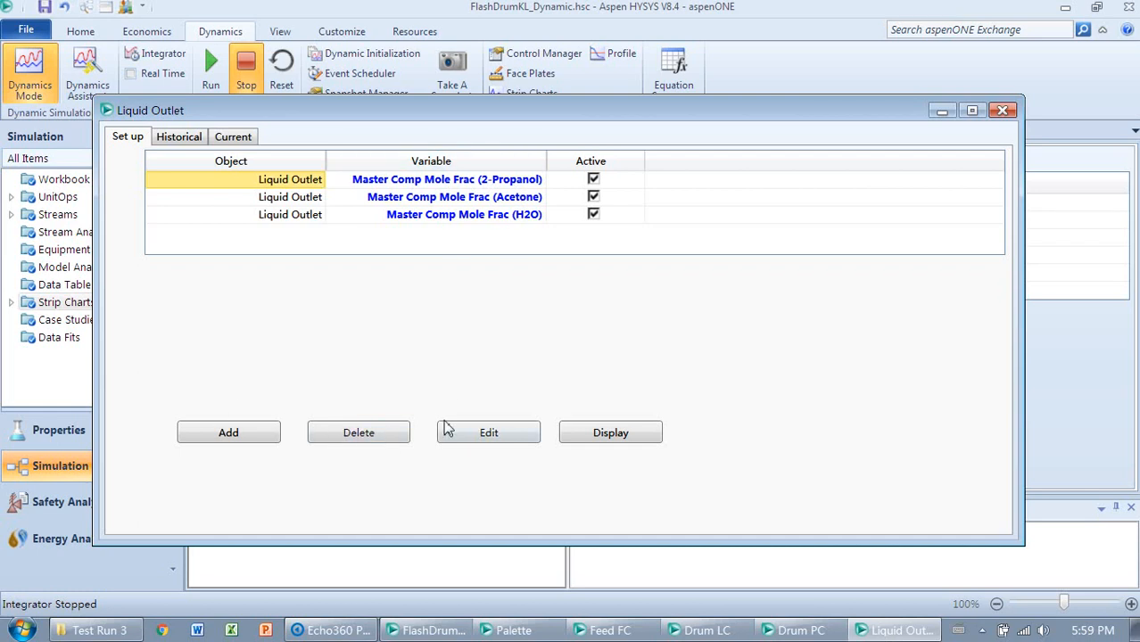
- Examine how the Liquid Outlet's Master Comp Mole Frac (2-Propanol) variable is selected in the Variable Navigator, then close the strip chart setup
click(476, 438)
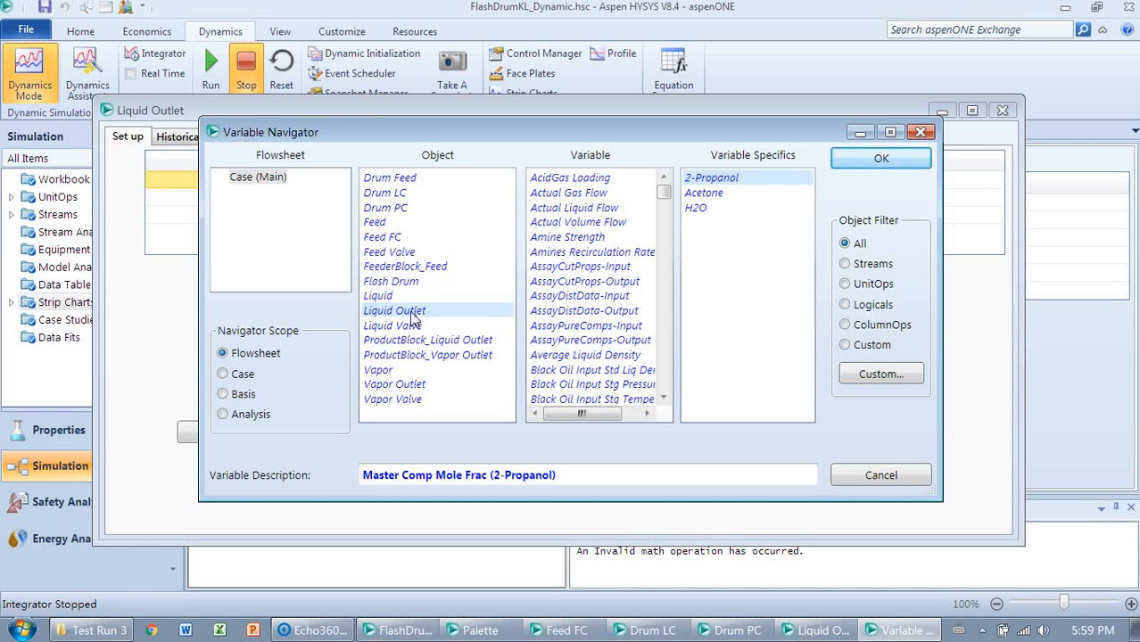
drag(669, 199, 669, 268)
drag(480, 134, 467, 153)
drag(660, 280, 657, 299)
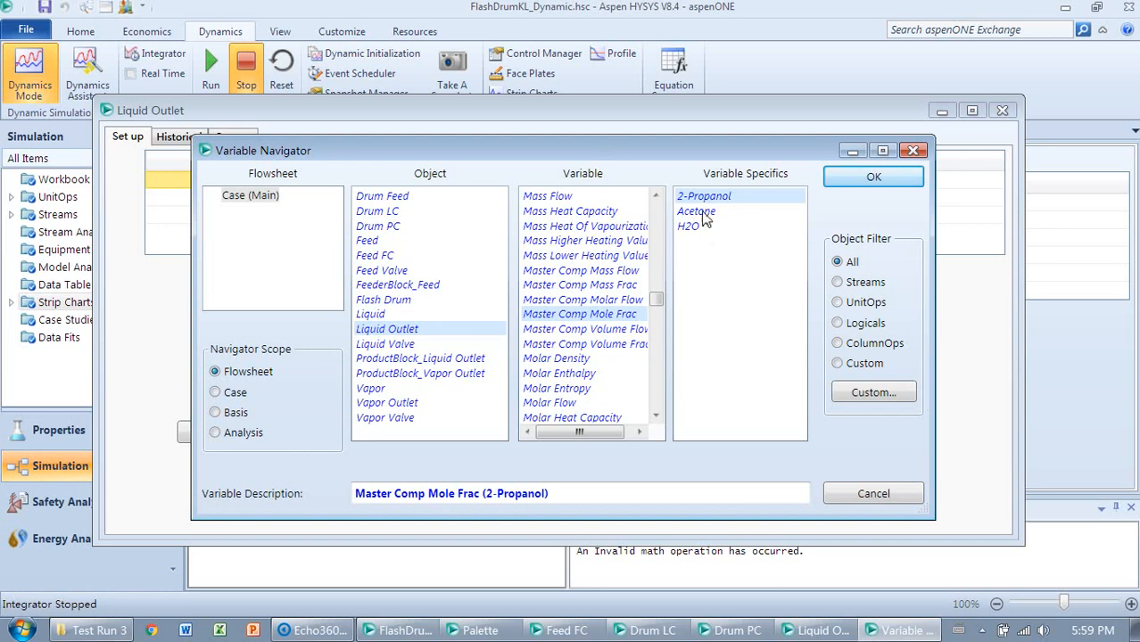
click(890, 177)
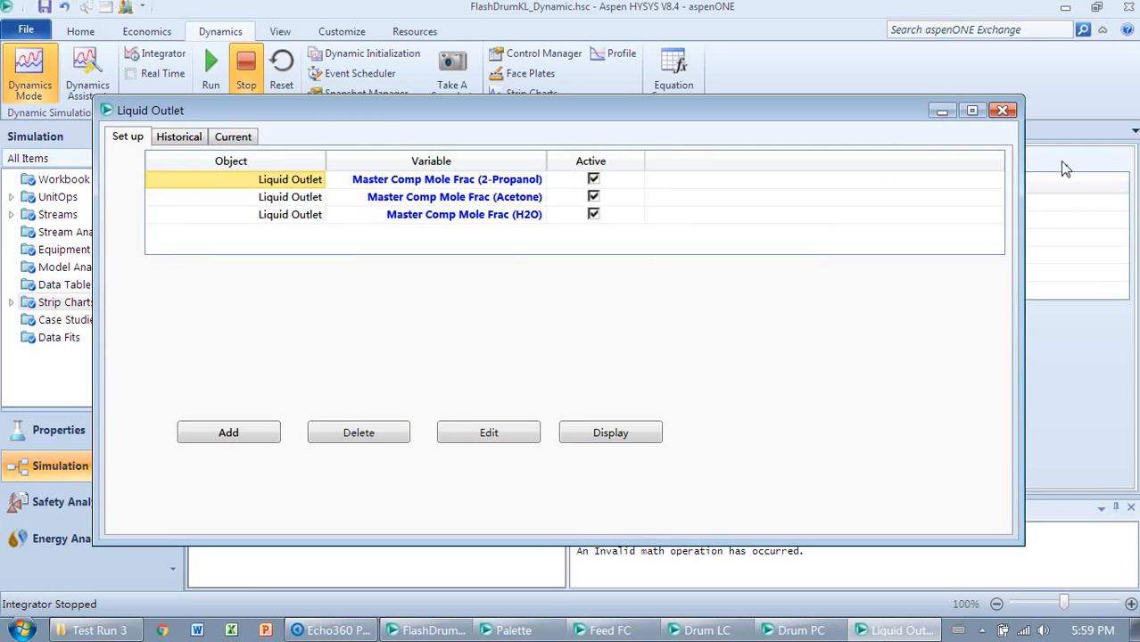
click(1003, 110)
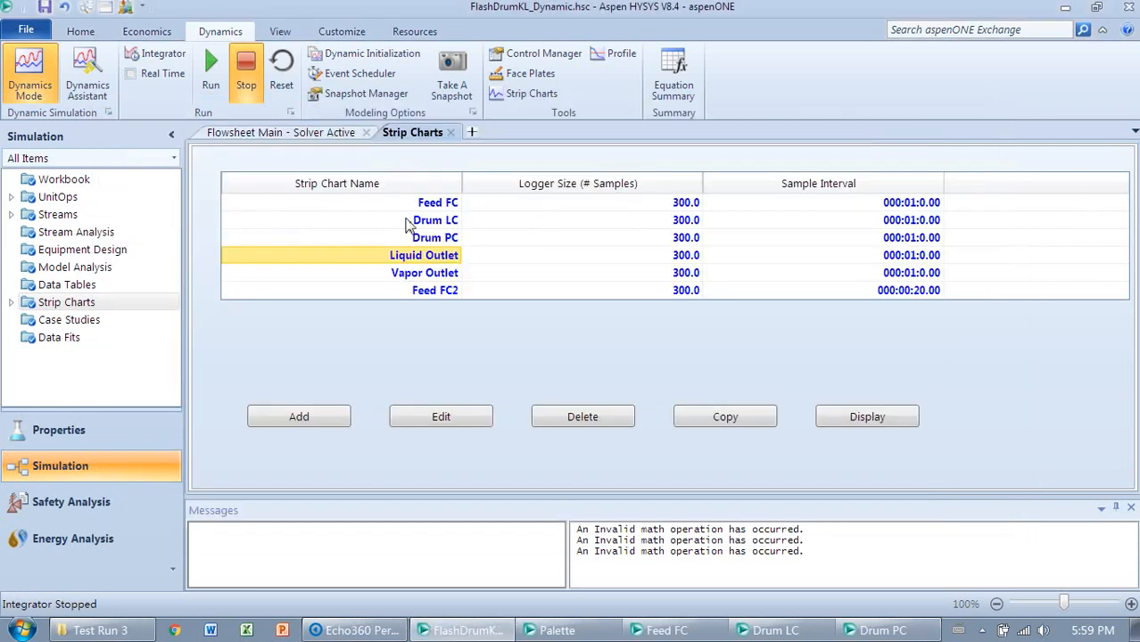
- Open the Vapor Outlet strip chart setup, examine its logged variables and close it
click(421, 274)
click(453, 427)
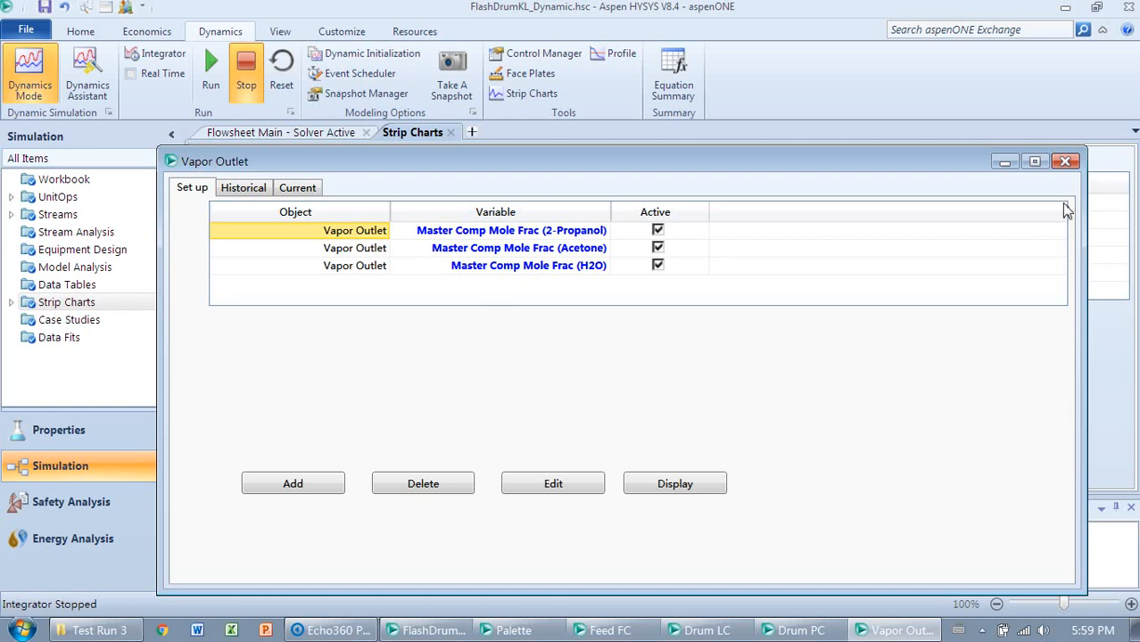
click(1064, 161)
- Delete the Feed FC2 strip chart from the list
click(435, 292)
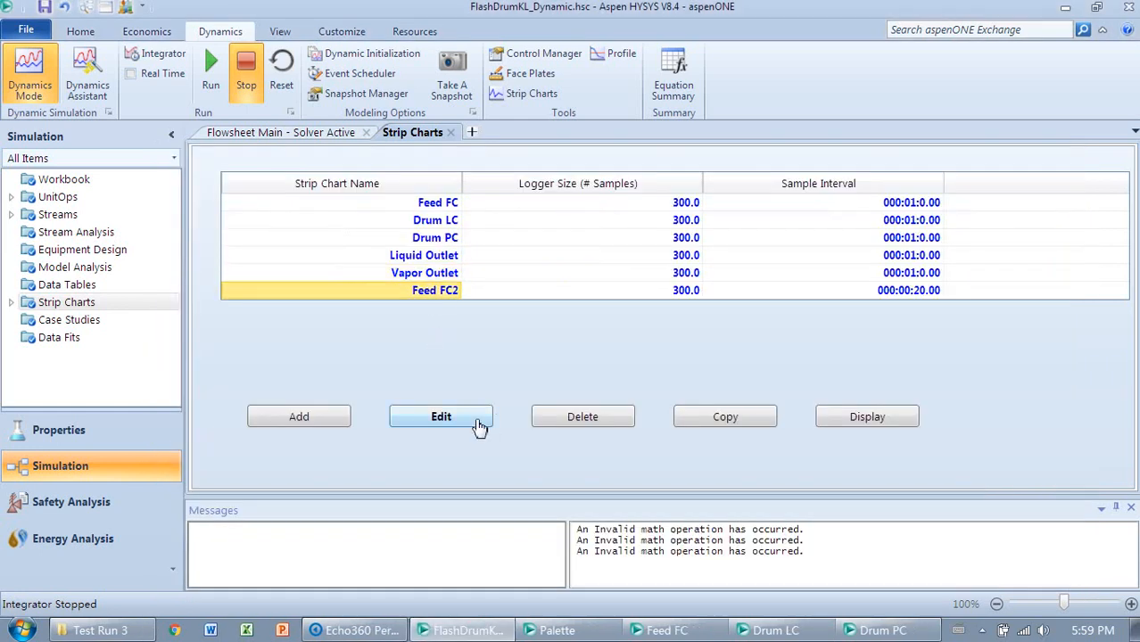
click(583, 421)
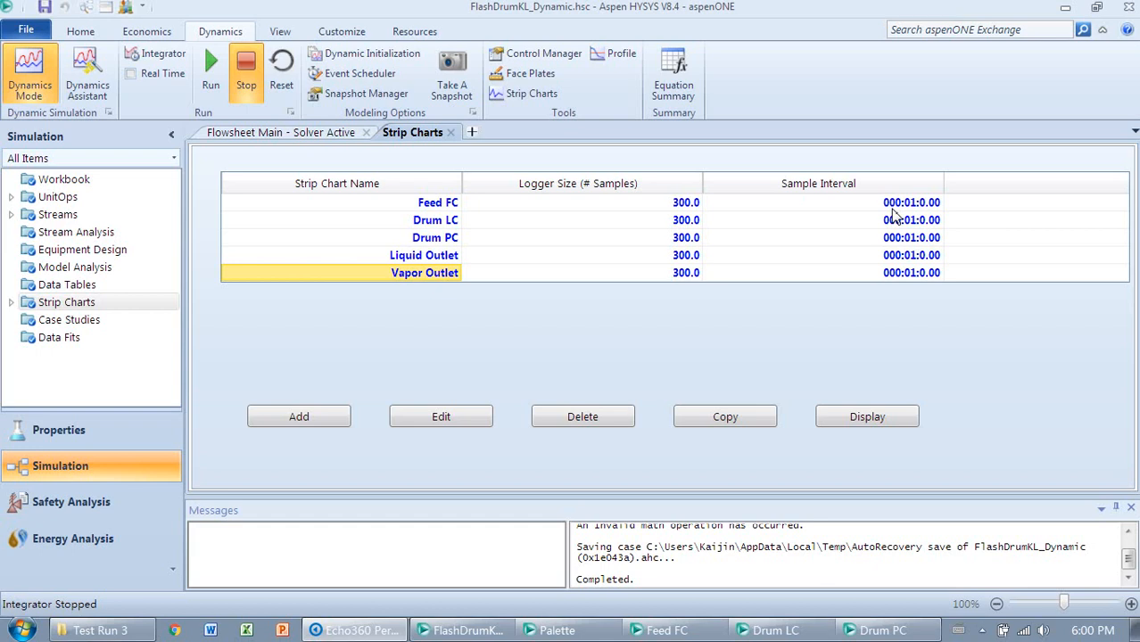
- Display the Feed FC strip chart and reposition and enlarge its plot window over the strip chart list
click(427, 205)
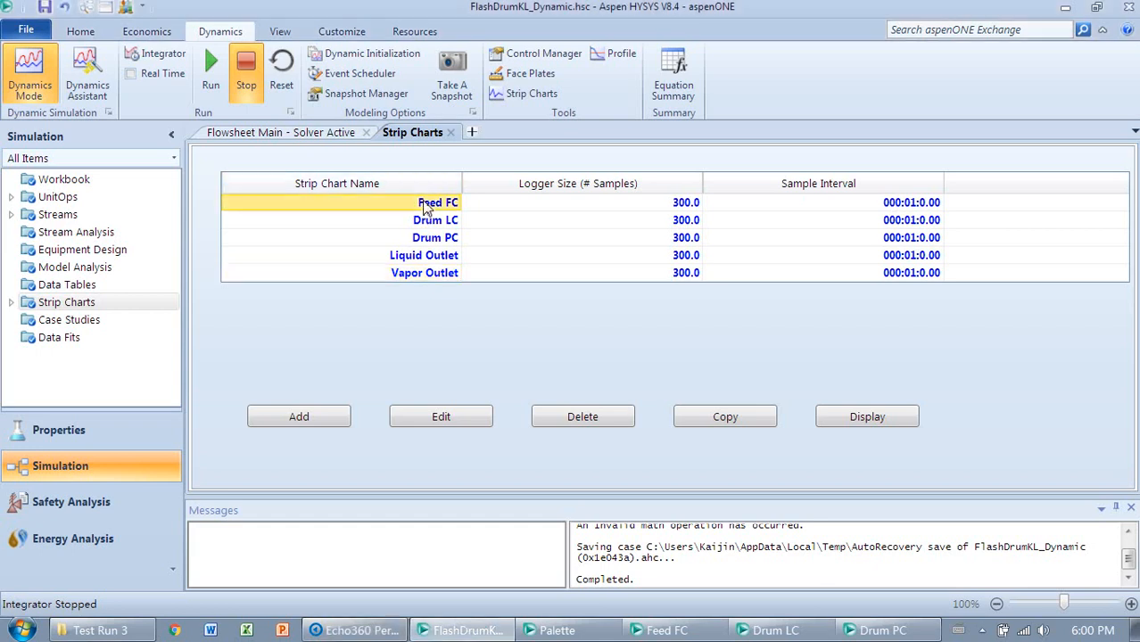
click(896, 419)
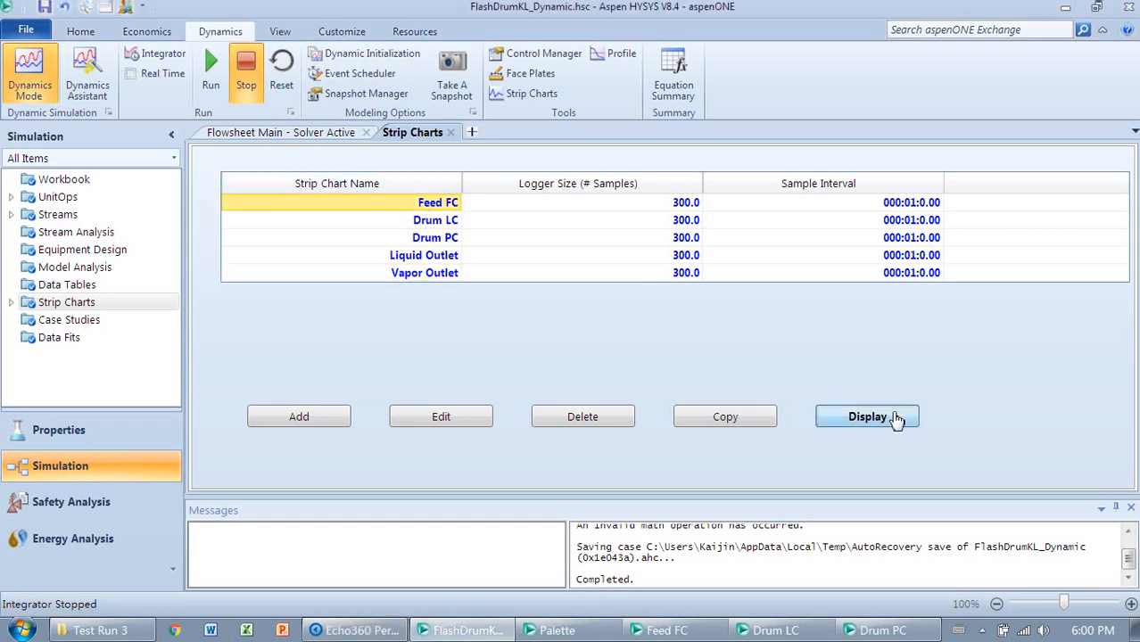
drag(1139, 43, 559, 97)
drag(697, 360, 824, 418)
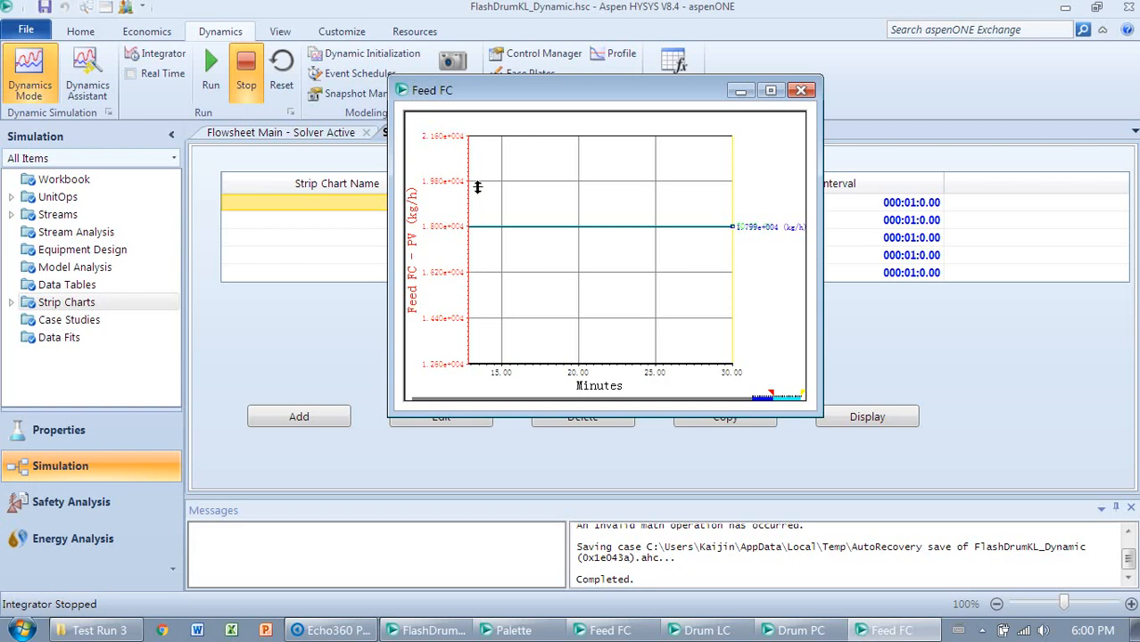
- Turn on background visibility for the Feed FC plot in its strip chart configuration, then close the configuration
right_click(768, 282)
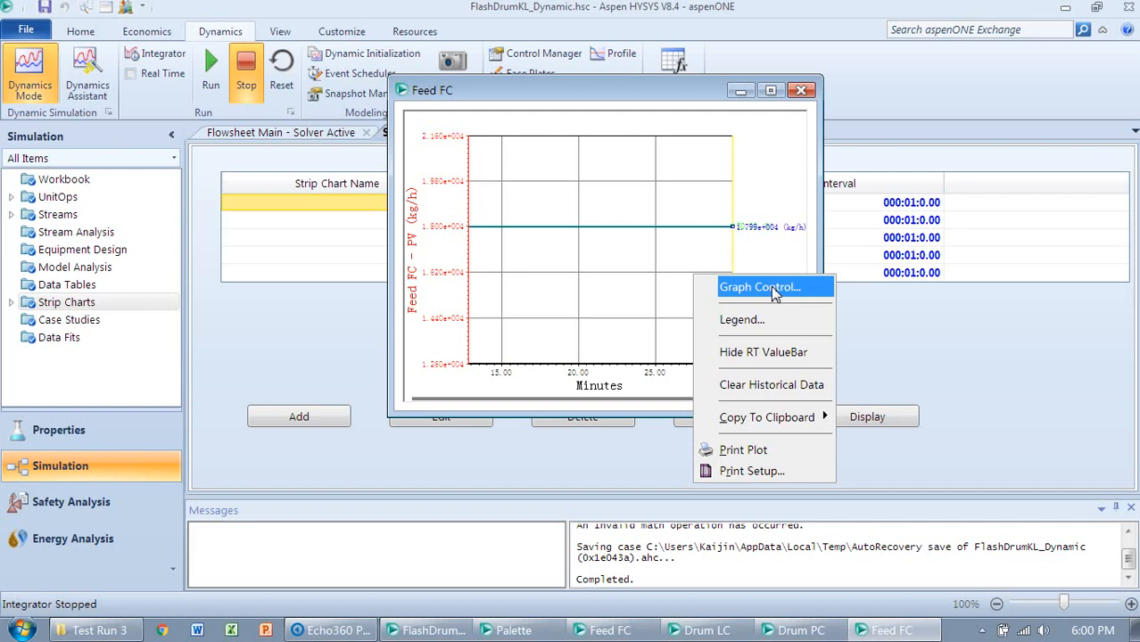
click(809, 287)
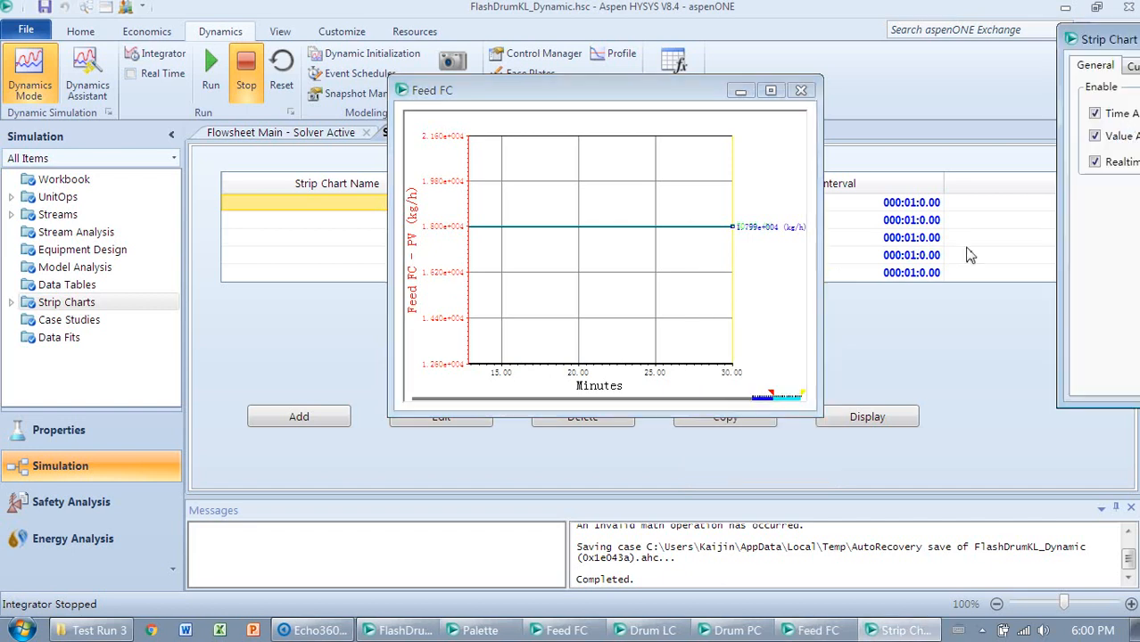
drag(1139, 41, 509, 202)
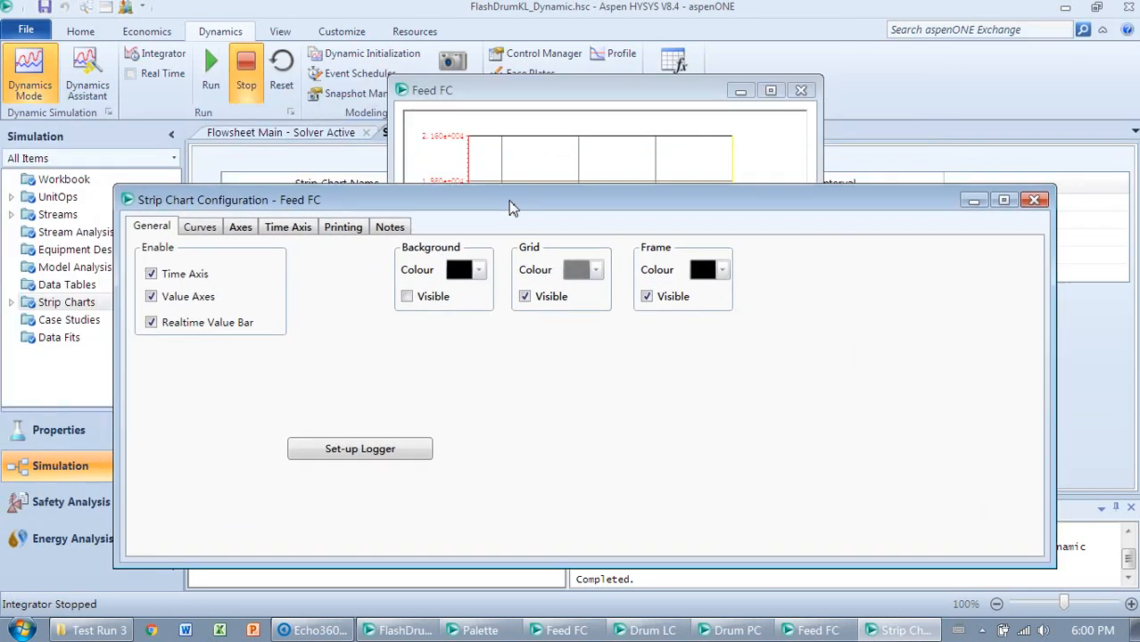
click(427, 303)
drag(544, 193, 556, 310)
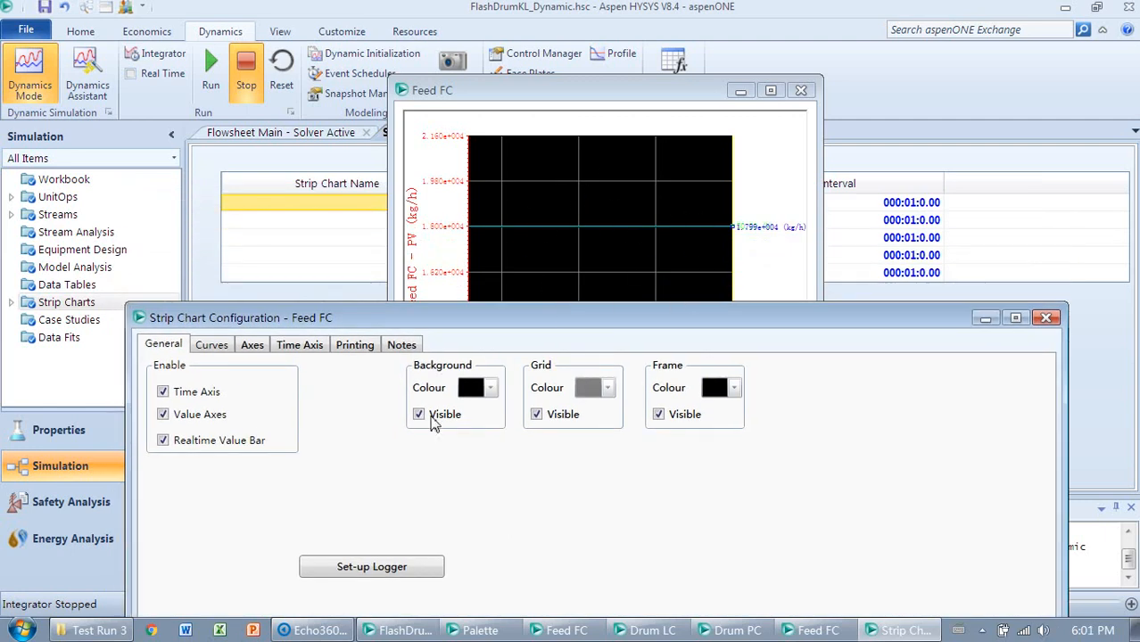
click(1046, 318)
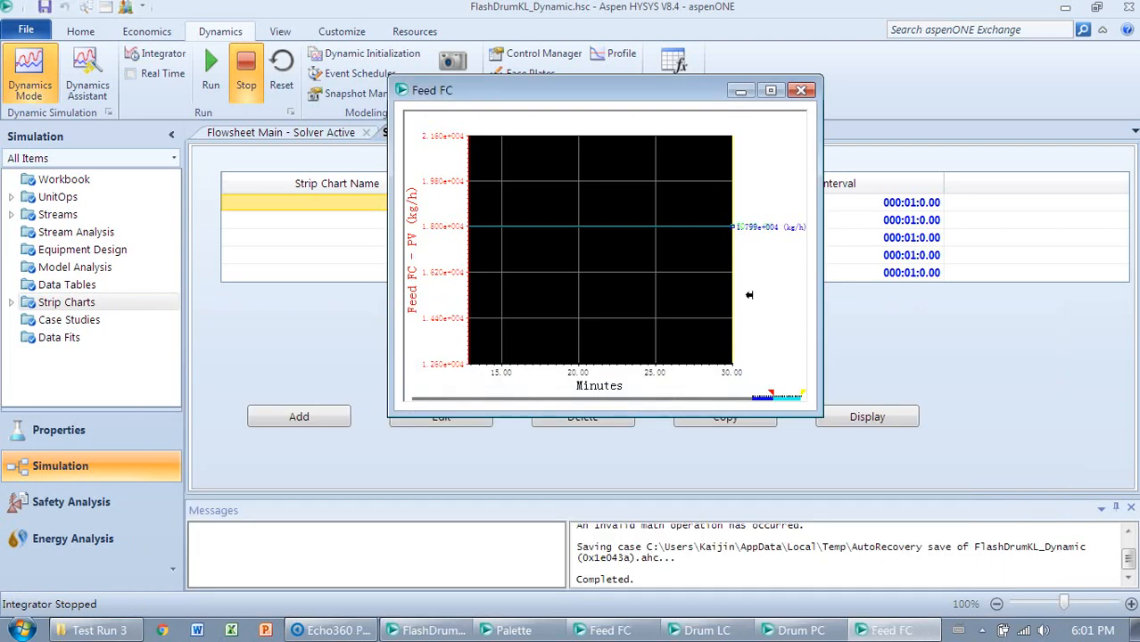
- Reopen the Feed FC strip chart configuration, turn the background visibility back off and close it
right_click(673, 283)
click(669, 288)
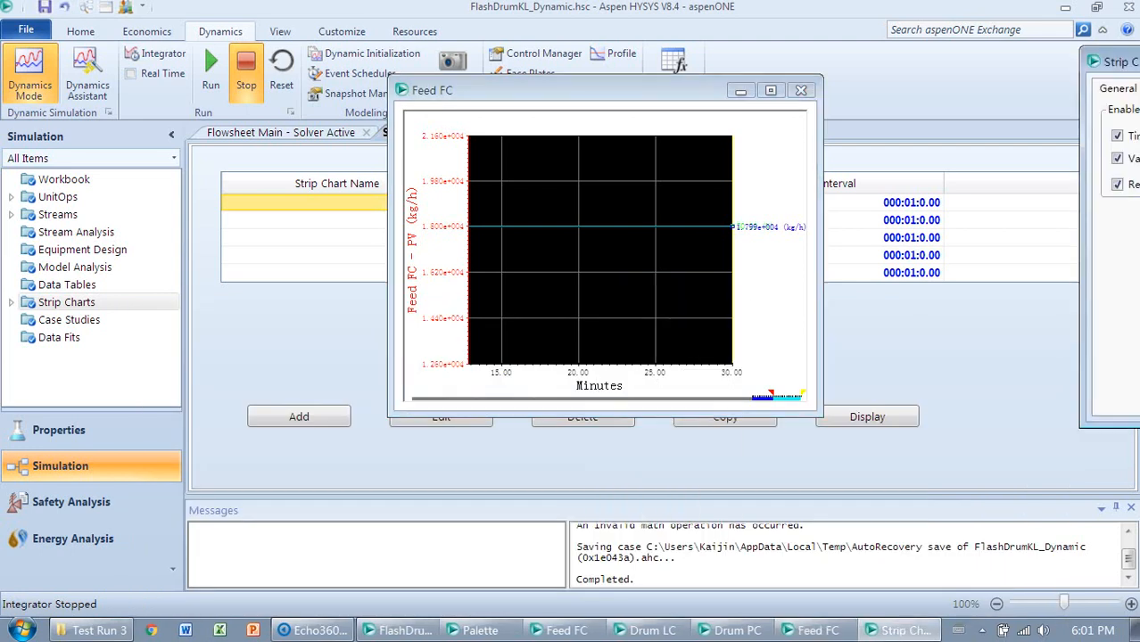
drag(1138, 70, 598, 143)
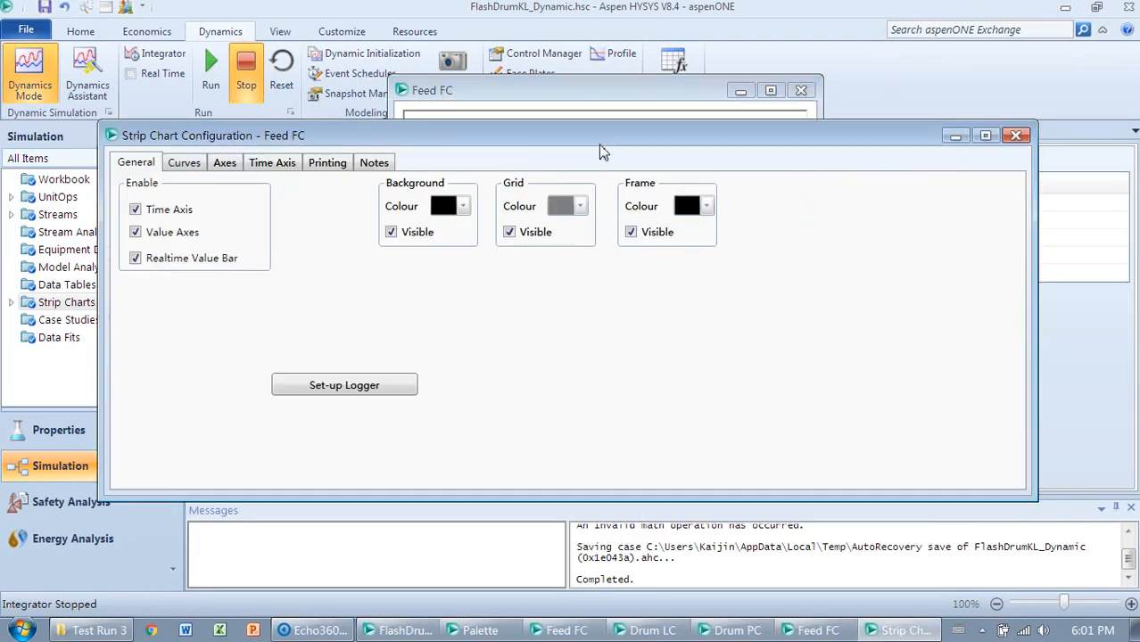
click(391, 232)
click(1015, 136)
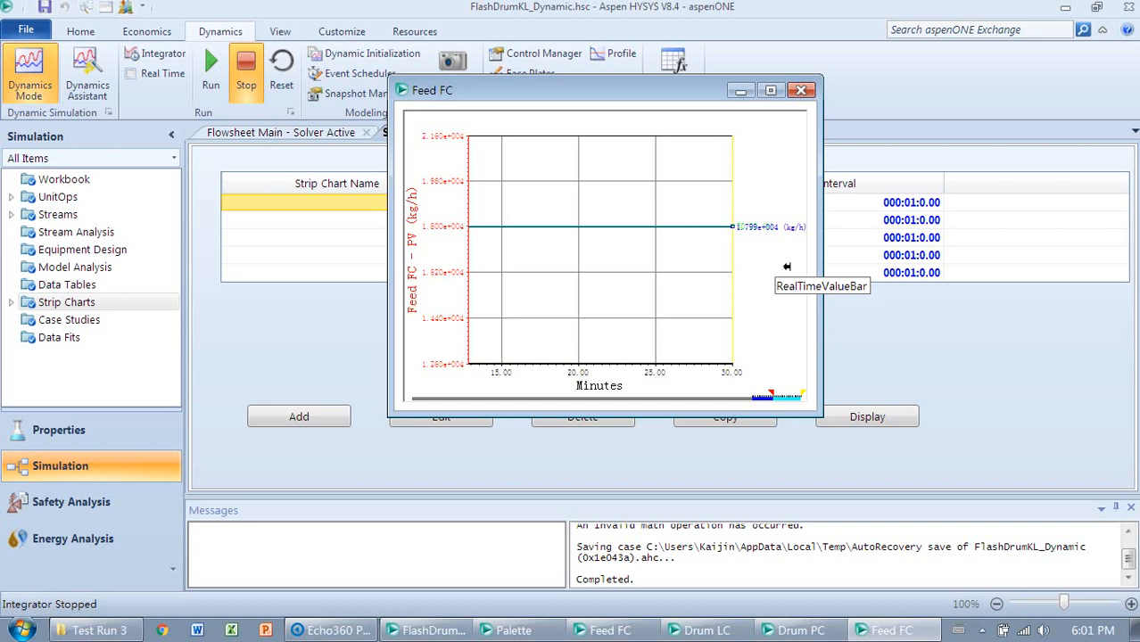
- Move the Feed FC plot clear of the strip chart names, then display the Drum LC strip chart and place its plot over Feed FC
drag(538, 90, 513, 18)
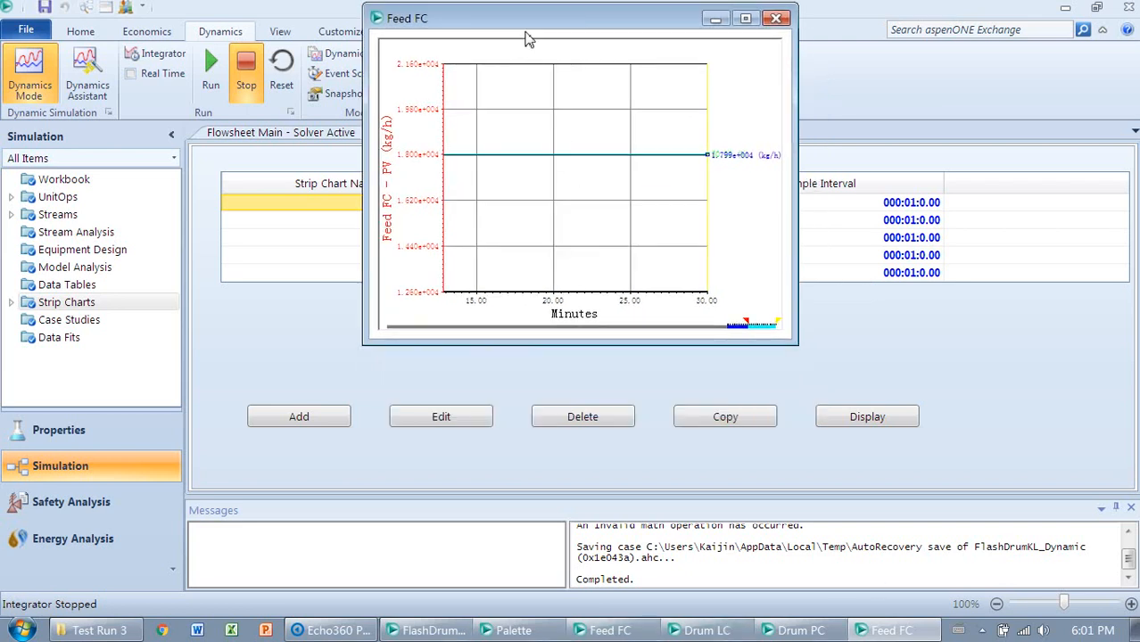
drag(524, 22, 208, 69)
drag(318, 65, 922, 123)
click(449, 224)
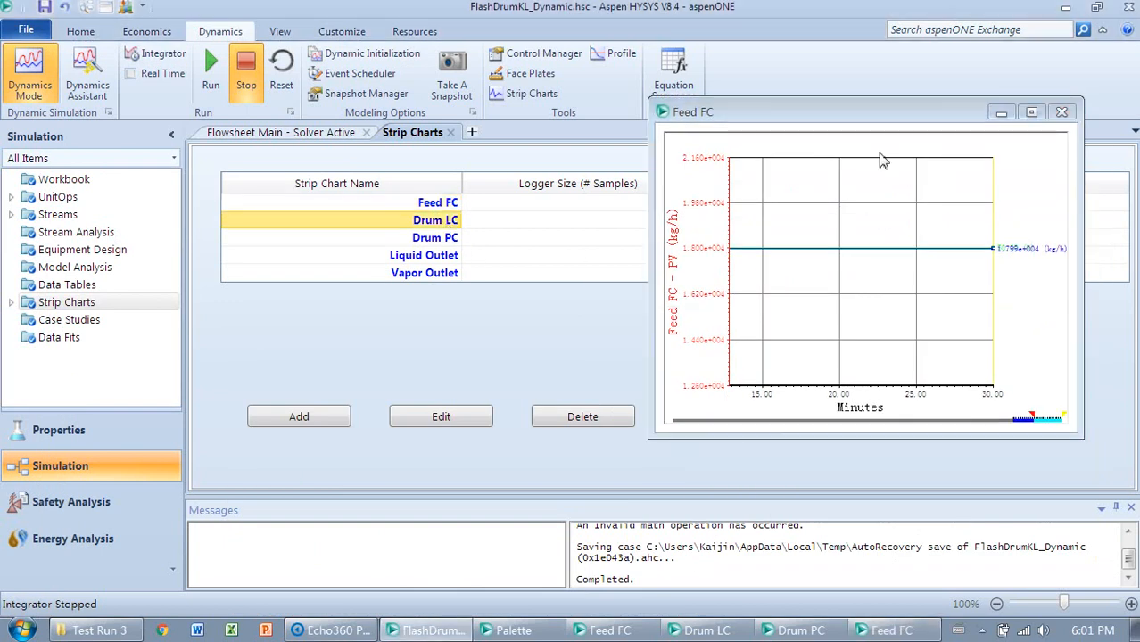
drag(848, 113, 851, 36)
click(903, 418)
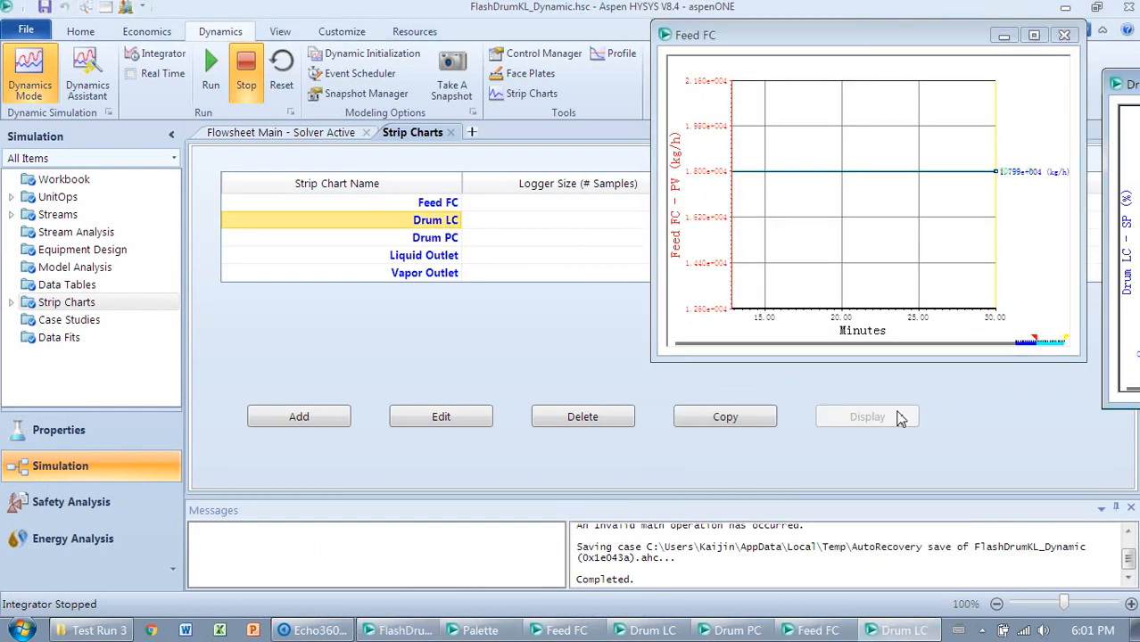
drag(934, 241, 919, 123)
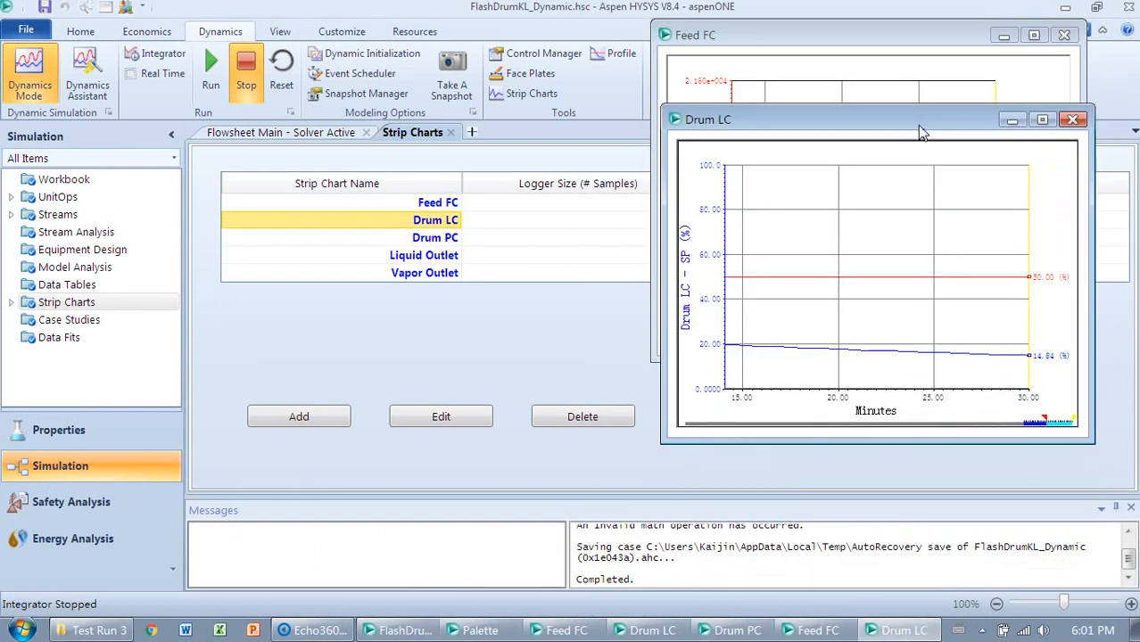
- Arrange the Drum LC and Feed FC plots below the strip chart list and display the Drum PC plot overlapping them
click(400, 238)
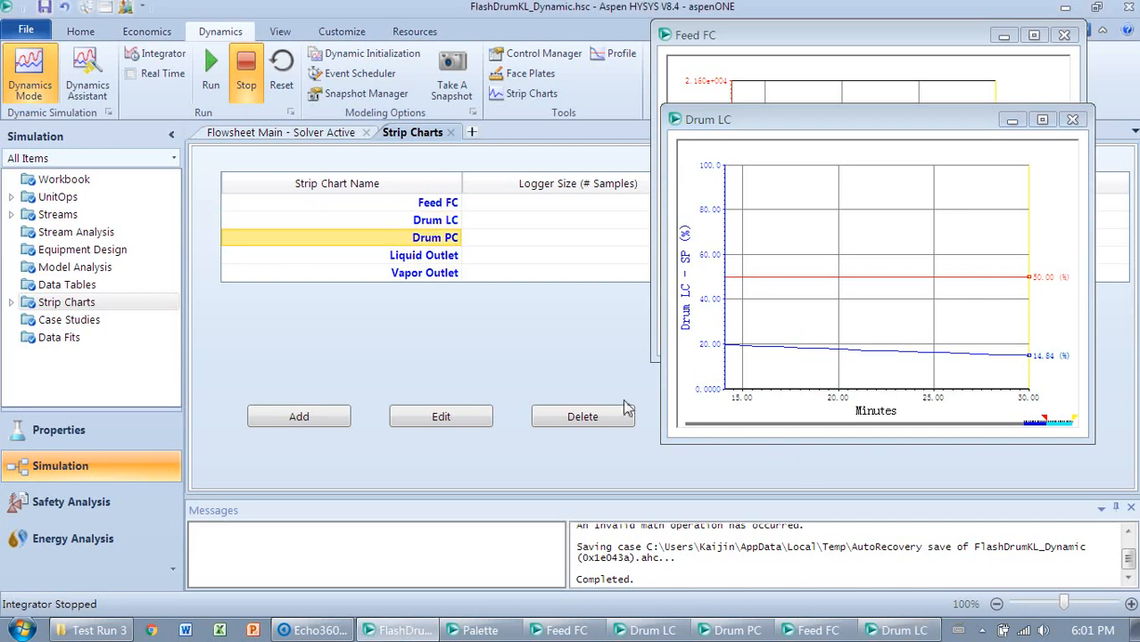
drag(750, 119, 123, 274)
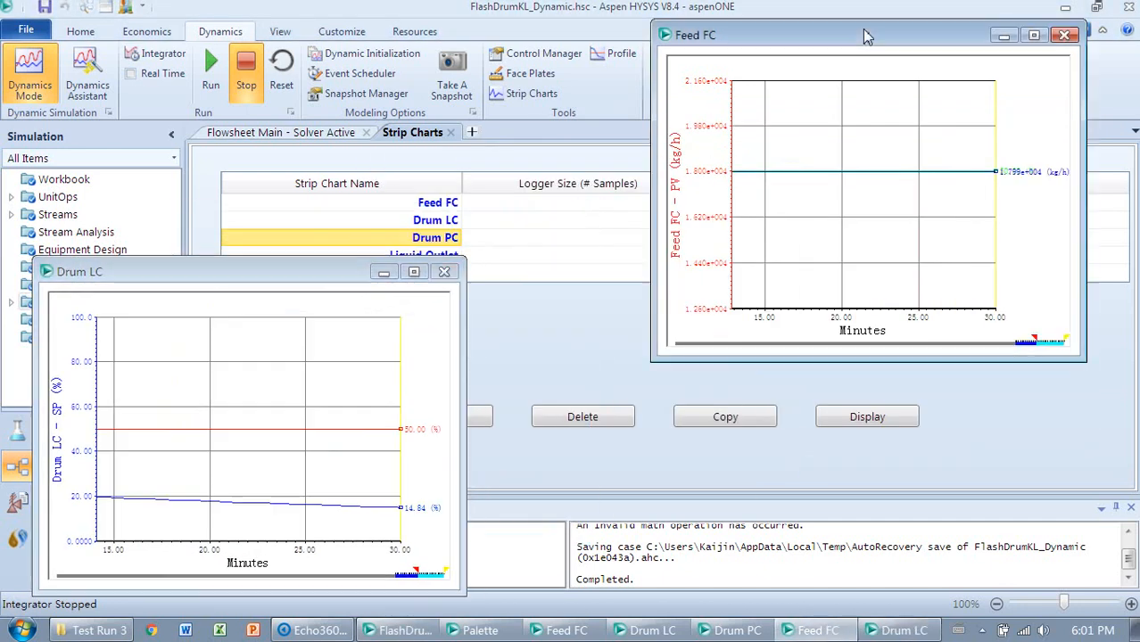
drag(870, 36, 446, 321)
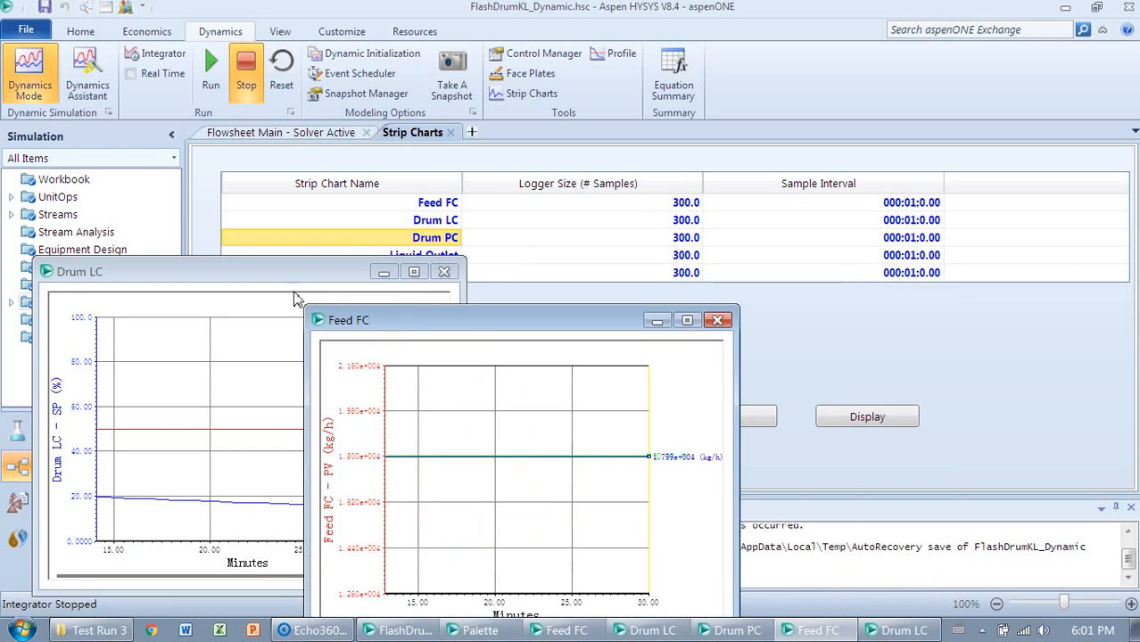
drag(279, 285, 271, 342)
drag(533, 333, 354, 347)
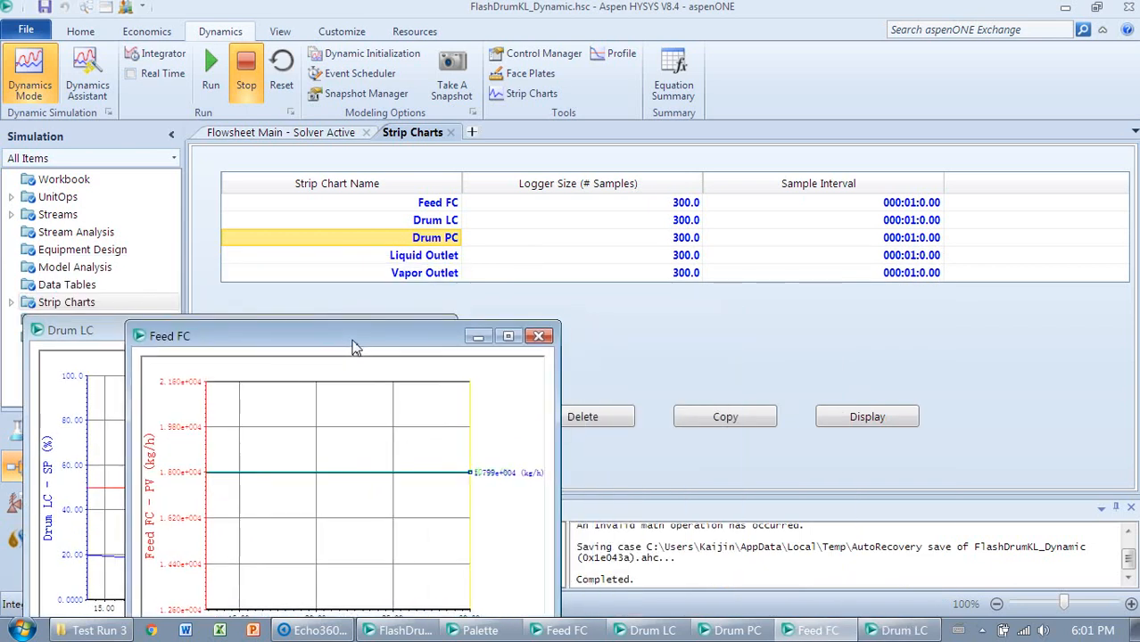
click(847, 411)
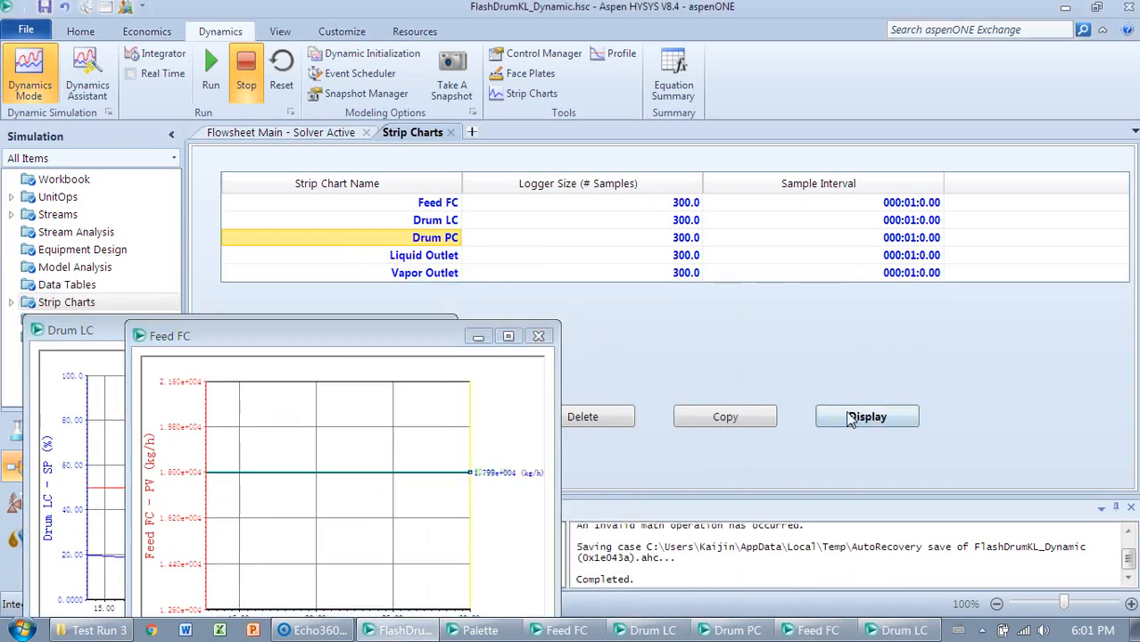
drag(1132, 105, 286, 340)
- Display the Liquid Outlet and Vapor Outlet strip charts and line up their plots in the overlapping row after Drum PC
click(452, 257)
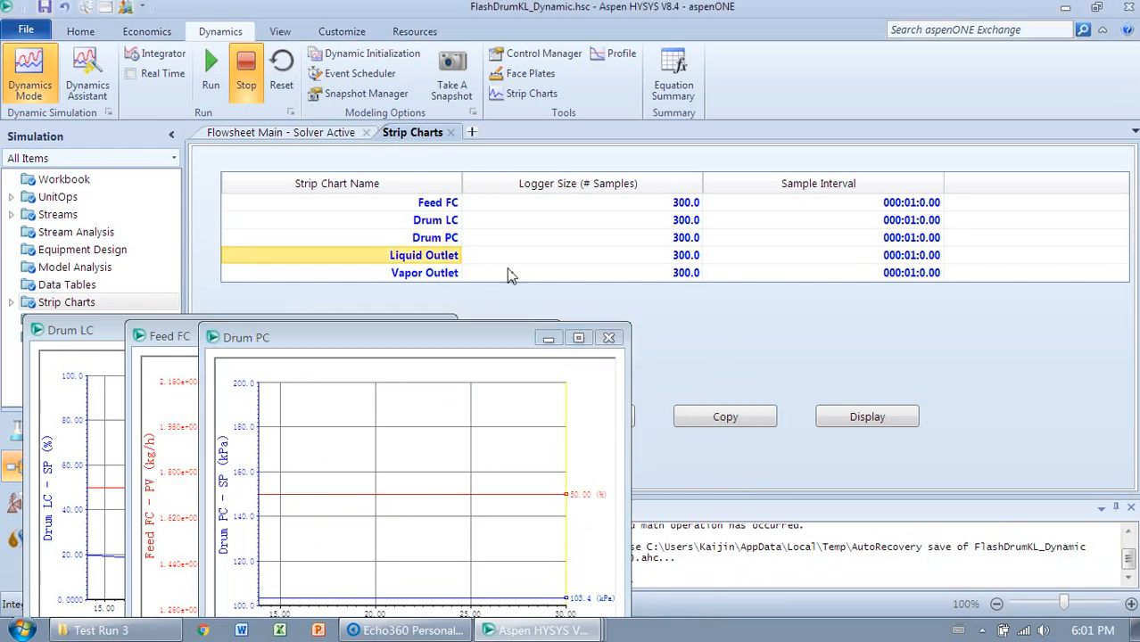
click(864, 416)
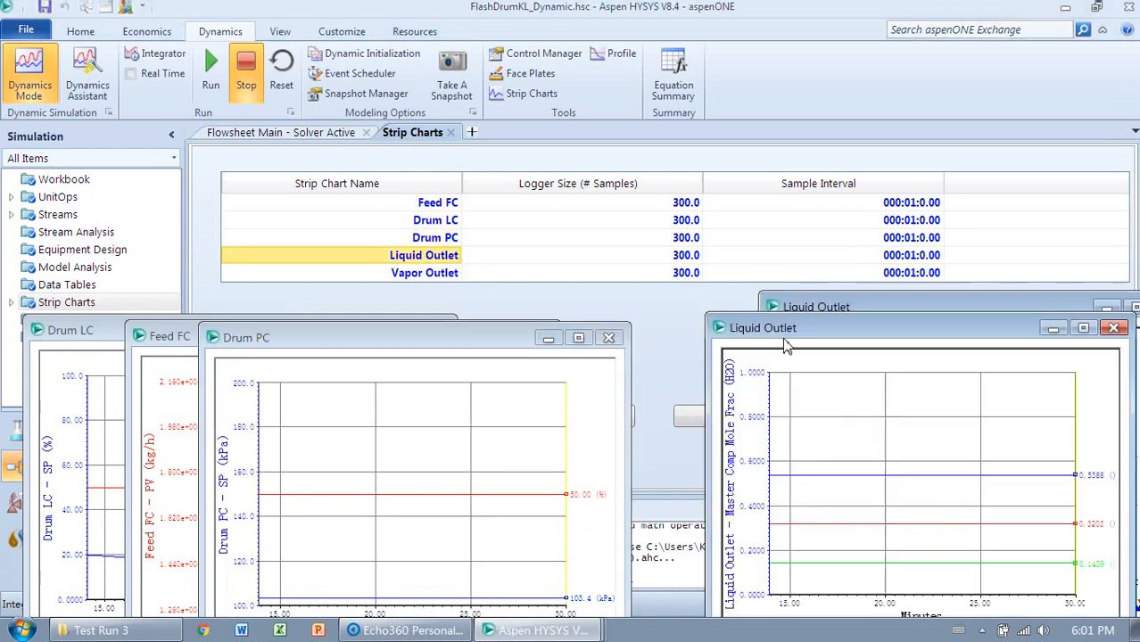
drag(848, 326, 445, 342)
click(412, 277)
click(865, 417)
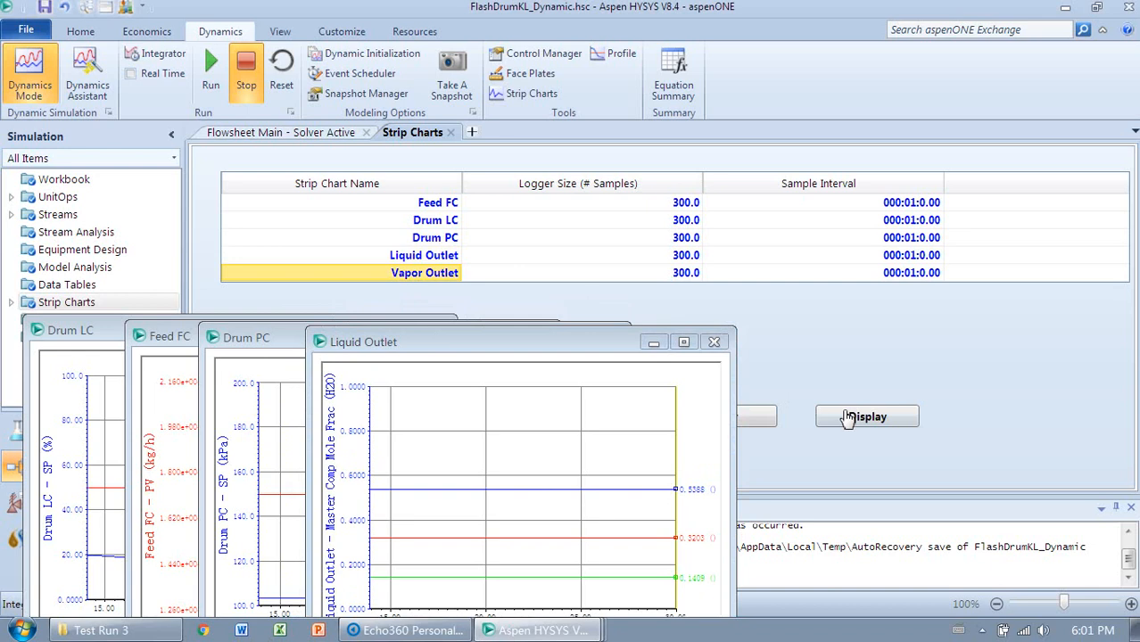
drag(727, 258, 660, 351)
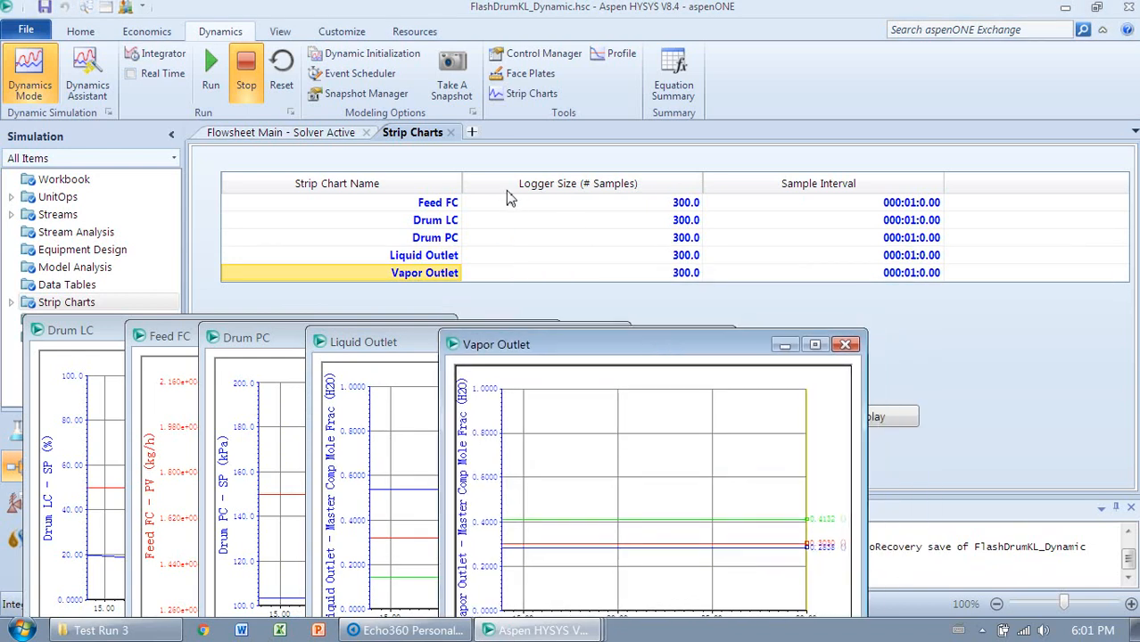